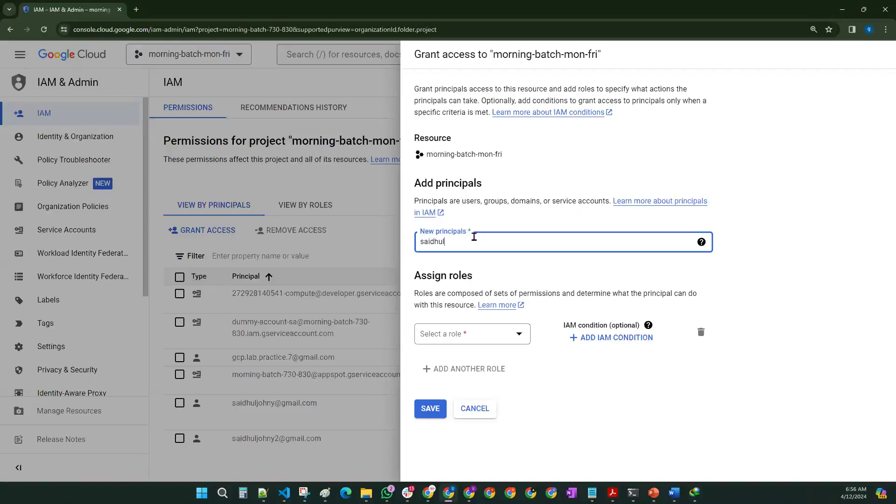
Step: Add the first user account as a new principal for morning-batch-mon-fri
type("@gmail.com")
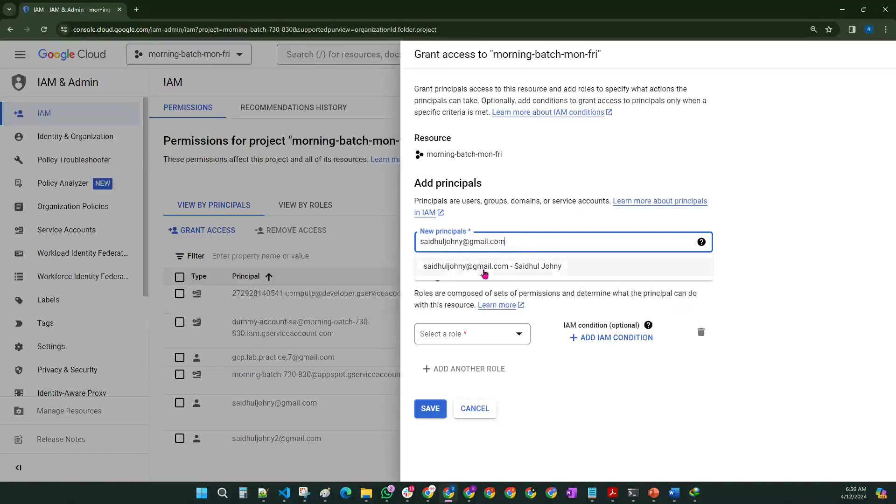
left_click(484, 272)
left_click(552, 242)
left_click(791, 288)
Step: Add the second user account and the aiplatform-vm Vertex AI Notebook service account as principals
left_click(554, 238)
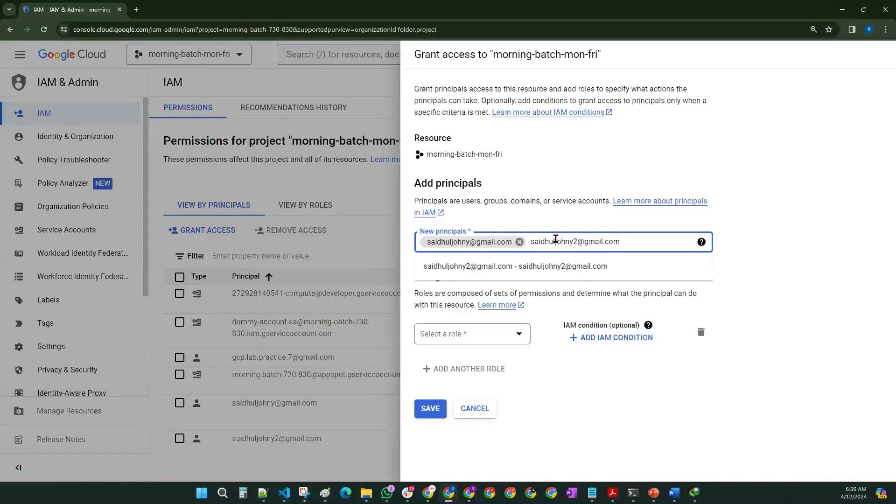
left_click(579, 268)
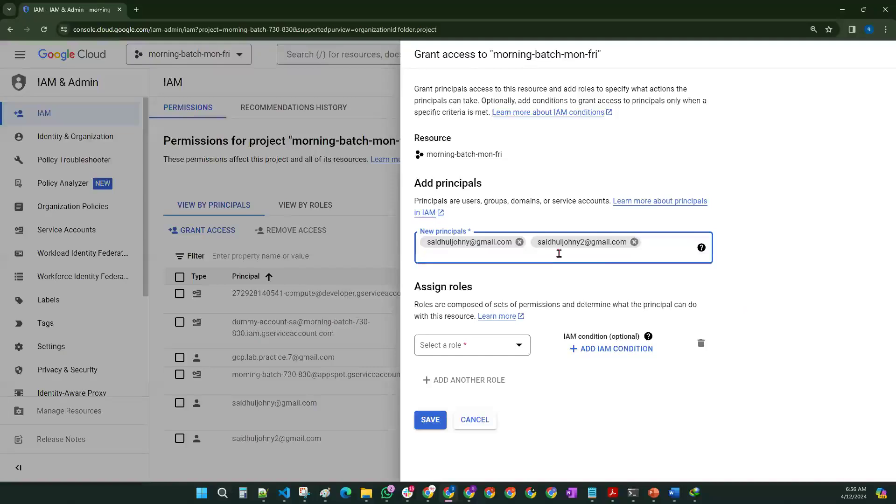
type("sa")
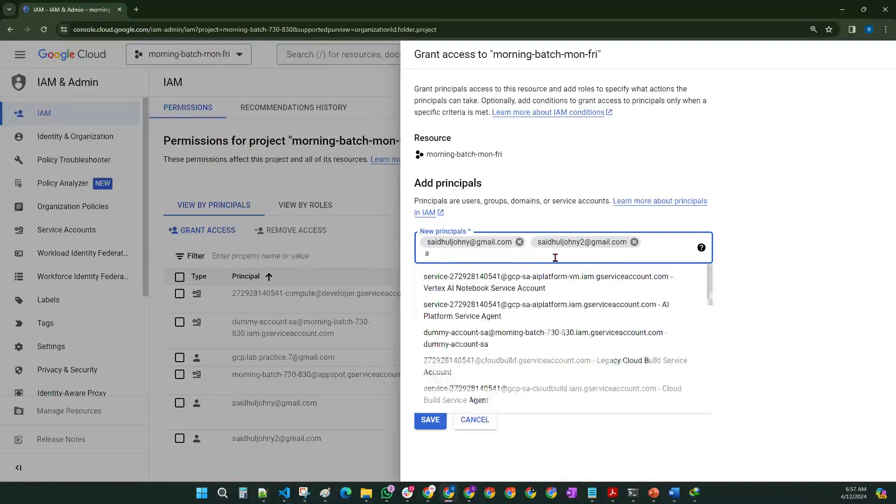
left_click(511, 282)
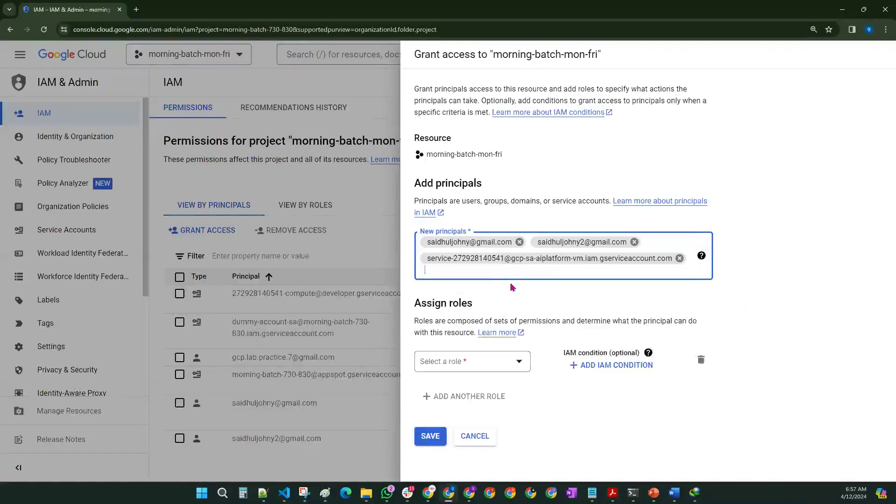
left_click(769, 246)
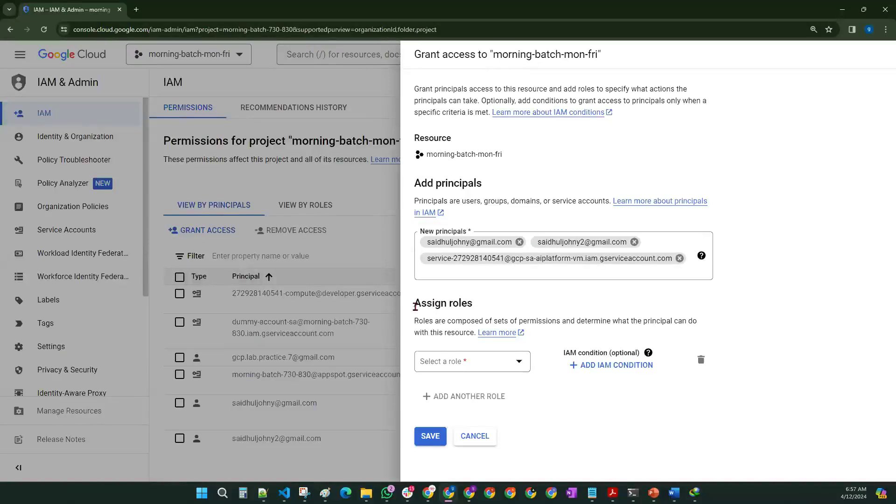
left_click_drag(415, 307, 474, 304)
left_click(531, 307)
left_click_drag(411, 311, 478, 306)
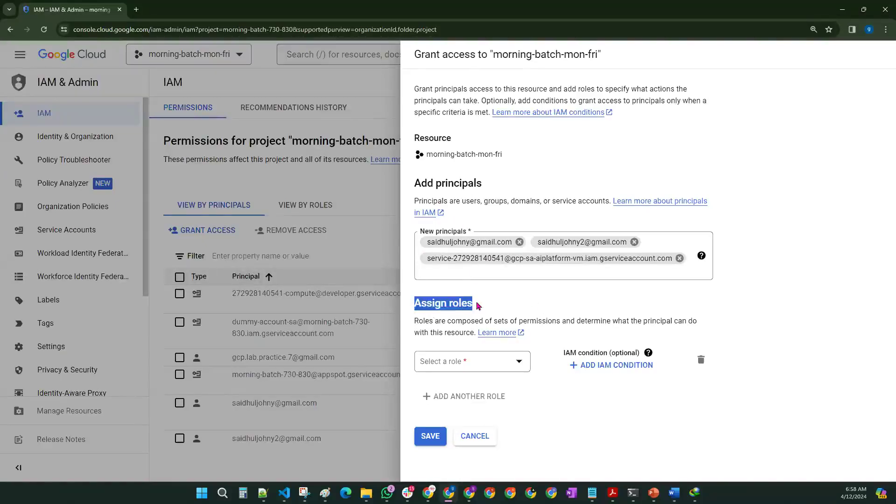
left_click_drag(416, 321, 474, 332)
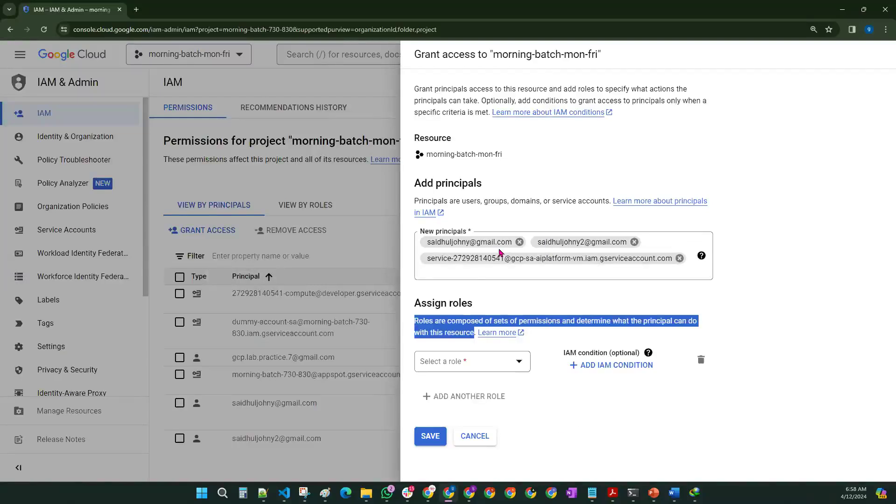
Step: Assign the BigQuery Data Editor role to the new principals
left_click(518, 416)
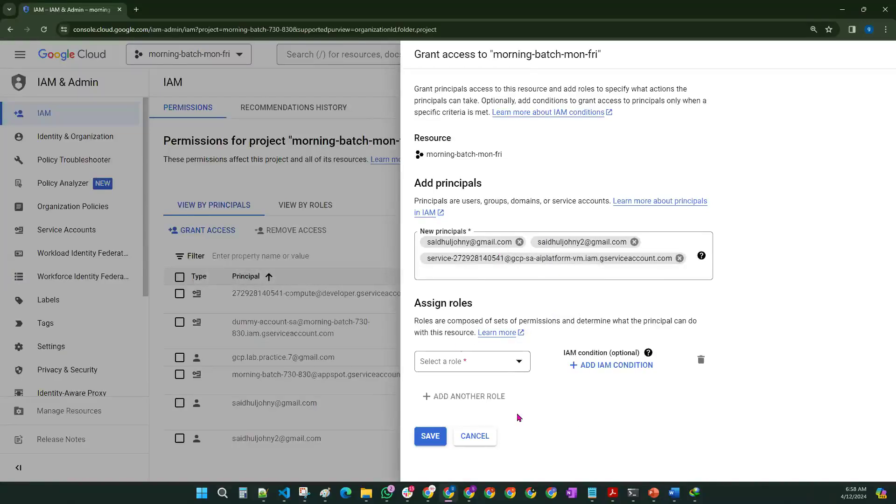
left_click(489, 366)
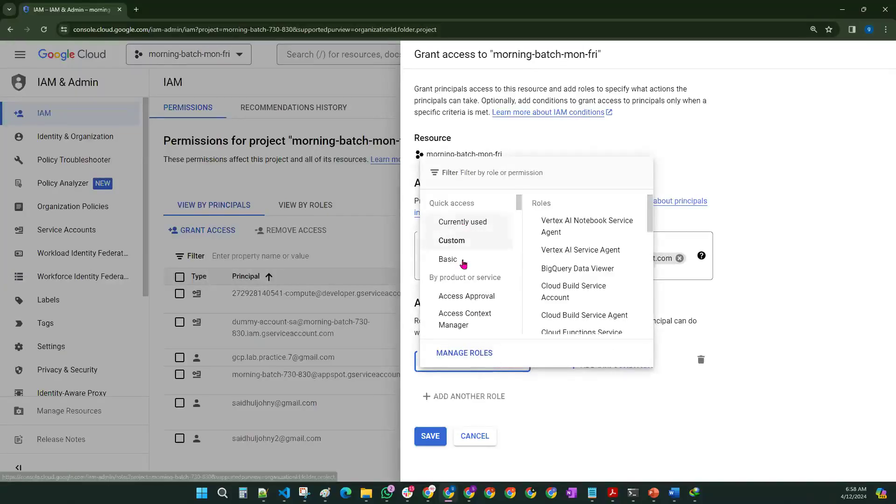
scroll(467, 262, "down", 3)
scroll(467, 271, "down", 5)
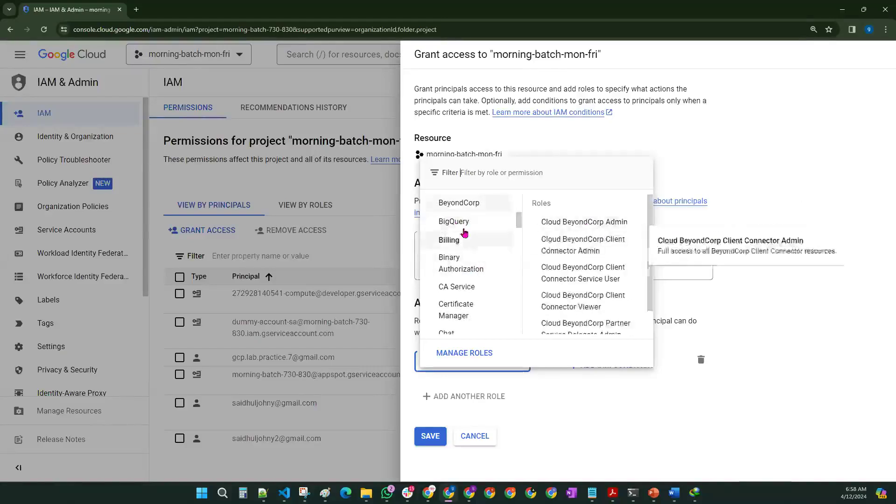
left_click(568, 288)
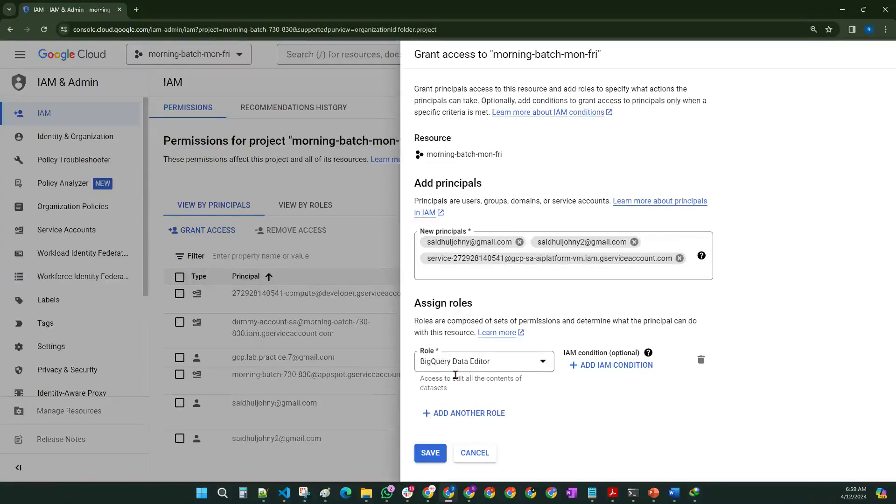
left_click_drag(420, 363, 453, 370)
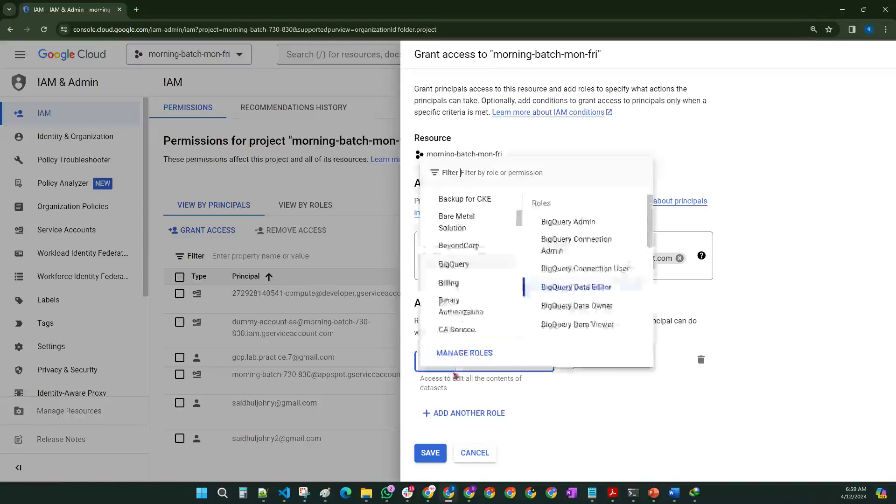
left_click(614, 419)
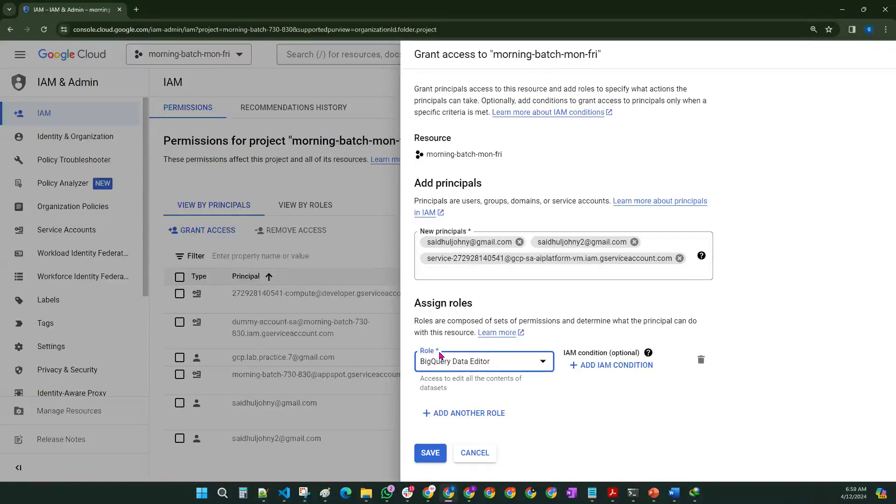
Step: Browse the Basic, Custom and By product or service role lists, then switch to Paint
left_click_drag(414, 304, 484, 307)
left_click(485, 364)
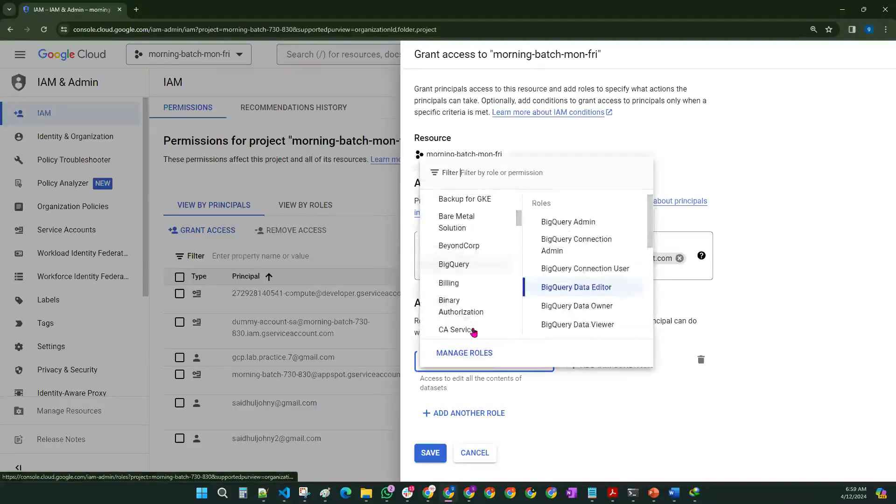
scroll(467, 305, "up", 4)
scroll(517, 214, "up", 3)
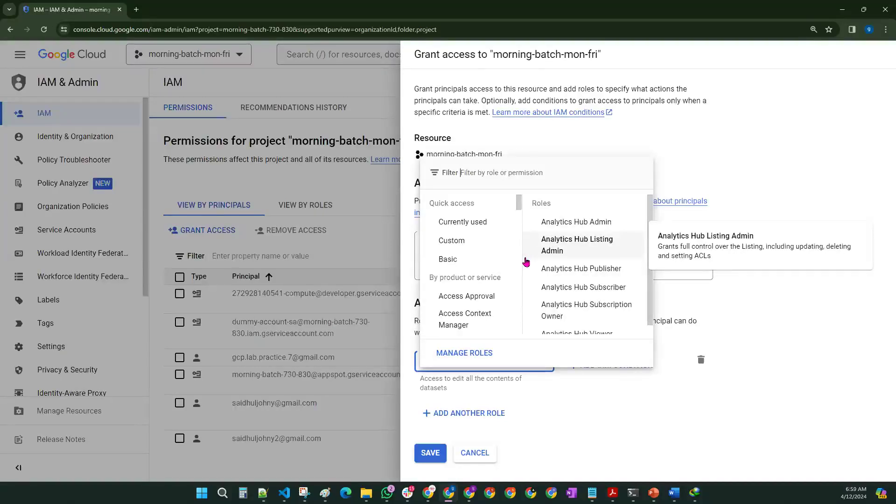
left_click(463, 261)
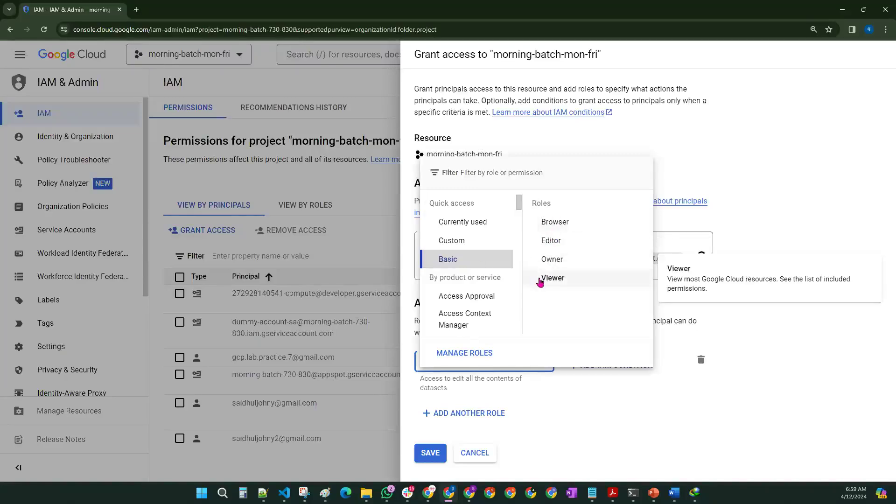
left_click(464, 240)
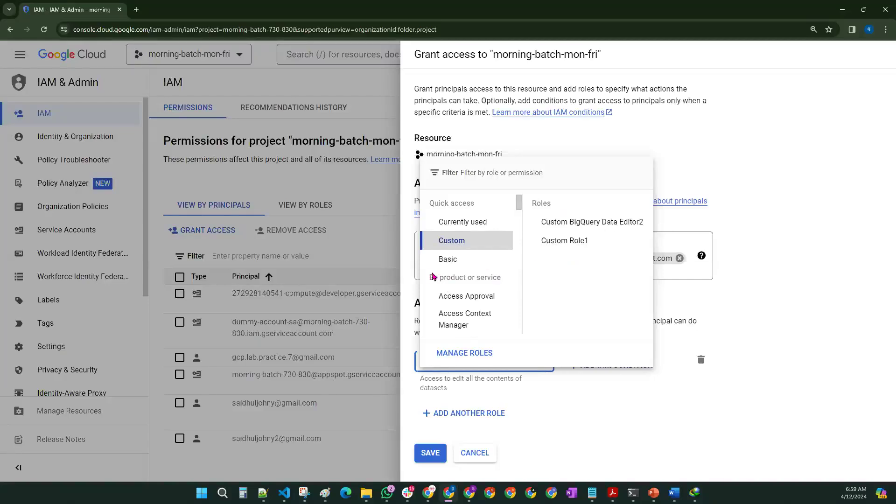
left_click_drag(430, 277, 501, 280)
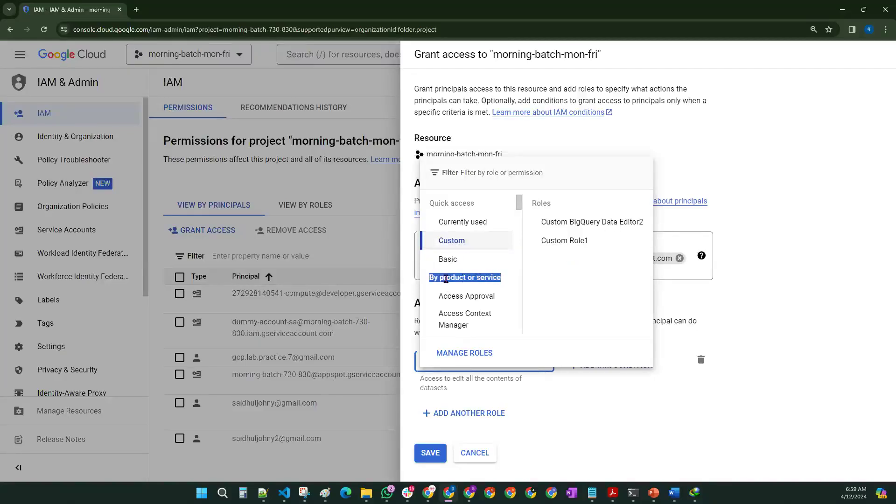
left_click(490, 296)
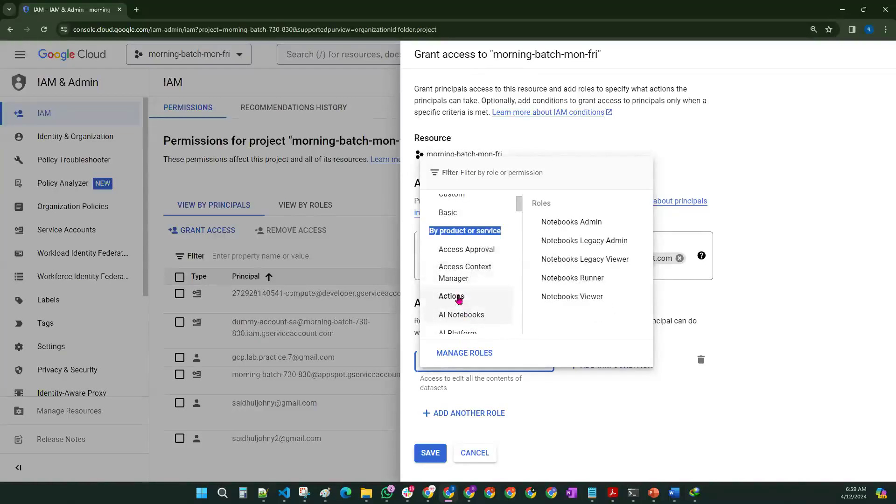
left_click(325, 493)
scroll(118, 226, "down", 10)
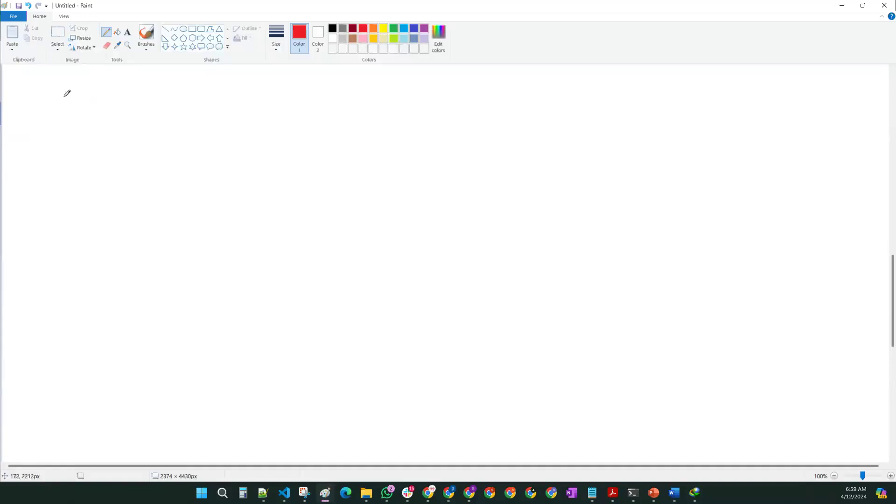
Step: Handwrite 'Basic', 'Pre-defined' and 'Custom Role' in red on the canvas
mouse_move(242, 97)
left_mouse_down()
mouse_move(240, 126)
mouse_move(242, 99)
mouse_move(276, 118)
mouse_move(287, 104)
mouse_move(306, 122)
left_mouse_up()
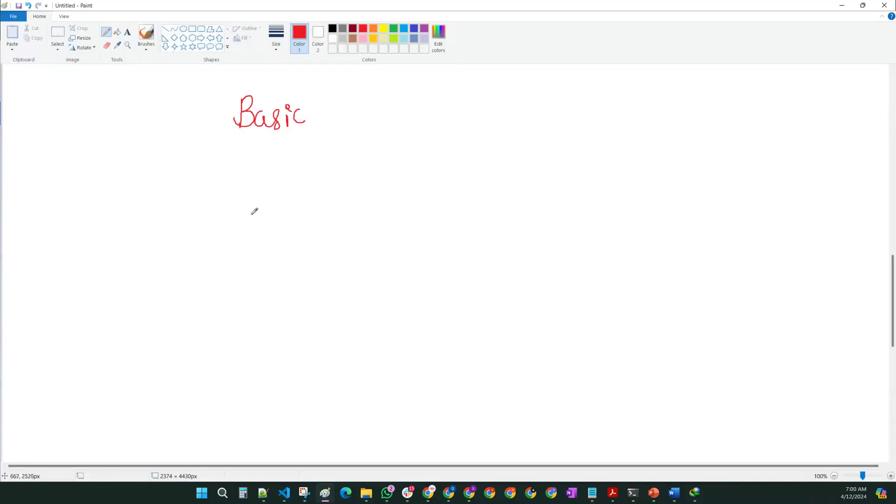
mouse_move(239, 192)
left_mouse_down()
mouse_move(234, 236)
mouse_move(271, 205)
mouse_move(306, 205)
mouse_move(327, 187)
mouse_move(346, 201)
mouse_move(355, 181)
mouse_move(374, 205)
mouse_move(396, 196)
mouse_move(401, 208)
left_mouse_up()
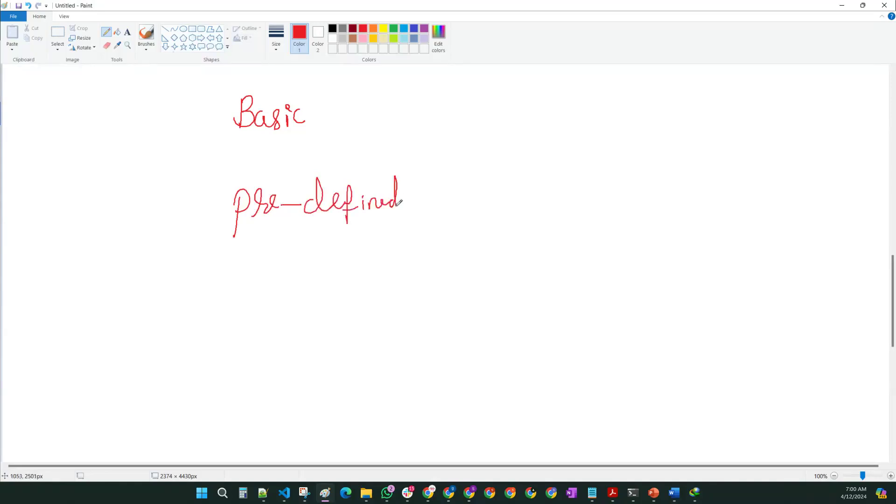
mouse_move(255, 312)
left_mouse_down()
mouse_move(196, 362)
mouse_move(249, 338)
mouse_move(252, 359)
left_mouse_up()
mouse_move(265, 327)
left_mouse_down()
mouse_move(284, 348)
mouse_move(328, 360)
mouse_move(358, 315)
mouse_move(377, 343)
left_mouse_up()
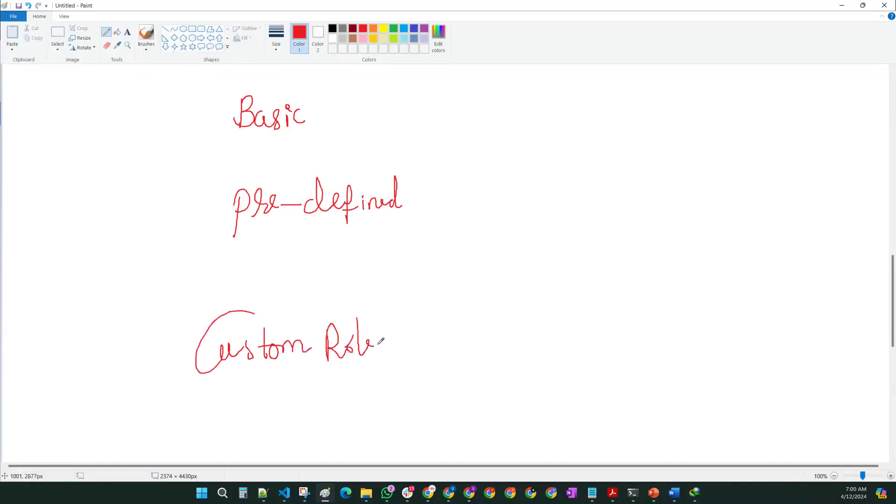
Step: Draw black forked arrows pointing to Basic and Pre-defined
left_click(333, 29)
mouse_move(211, 119)
left_mouse_down()
mouse_move(147, 165)
mouse_move(210, 192)
mouse_move(213, 118)
mouse_move(214, 129)
left_mouse_up()
mouse_move(206, 193)
left_mouse_down()
mouse_move(221, 193)
mouse_move(218, 204)
left_mouse_up()
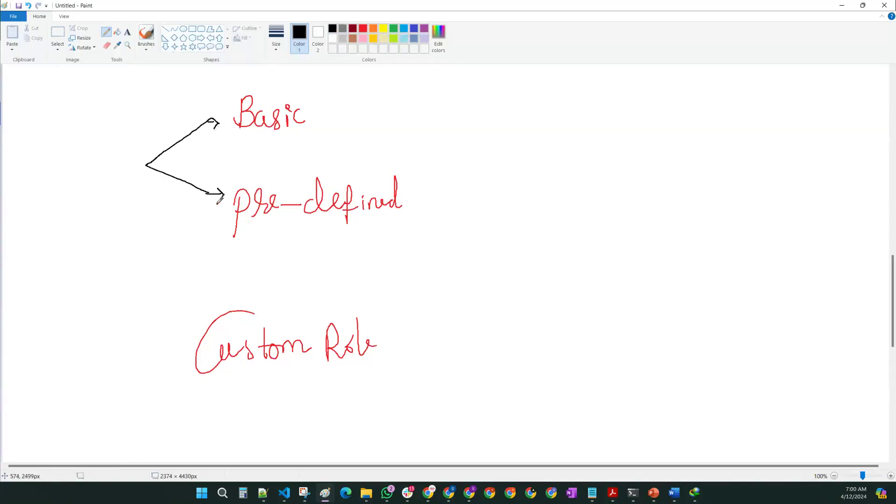
Step: Finish the Pre-defined arrowhead and draw 'User' with an arrow to Custom Role
mouse_move(70, 159)
left_mouse_down()
mouse_move(65, 184)
mouse_move(86, 161)
mouse_move(102, 161)
mouse_move(101, 176)
mouse_move(117, 173)
left_mouse_up()
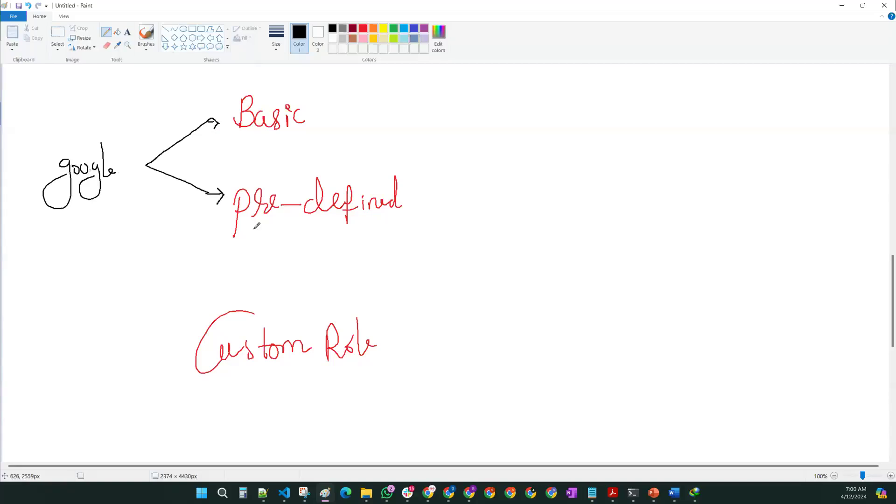
mouse_move(130, 355)
left_mouse_down()
mouse_move(182, 355)
mouse_move(171, 363)
left_mouse_up()
mouse_move(46, 333)
left_mouse_down()
mouse_move(74, 326)
mouse_move(85, 364)
mouse_move(124, 366)
left_mouse_up()
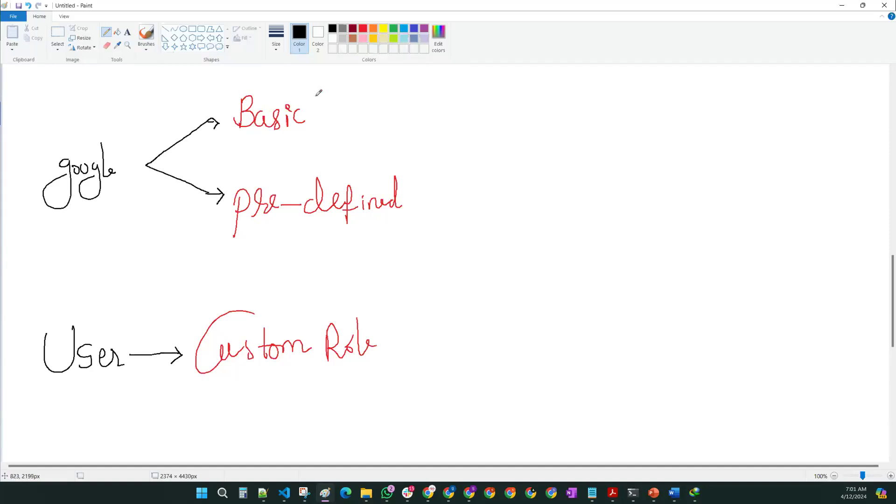
Step: Write circled V, E, B, O after Basic with an arrow to 'most of gcp services', then minimize Paint
left_click(338, 100)
left_click(341, 119)
mouse_move(384, 97)
left_mouse_down()
mouse_move(389, 117)
mouse_move(395, 96)
mouse_move(388, 130)
left_mouse_up()
left_click_drag(419, 100, 424, 129)
mouse_move(440, 99)
left_mouse_down()
mouse_move(440, 119)
mouse_move(456, 123)
mouse_move(484, 107)
mouse_move(481, 99)
mouse_move(376, 91)
mouse_move(381, 128)
mouse_move(475, 131)
mouse_move(494, 113)
mouse_move(471, 80)
left_mouse_up()
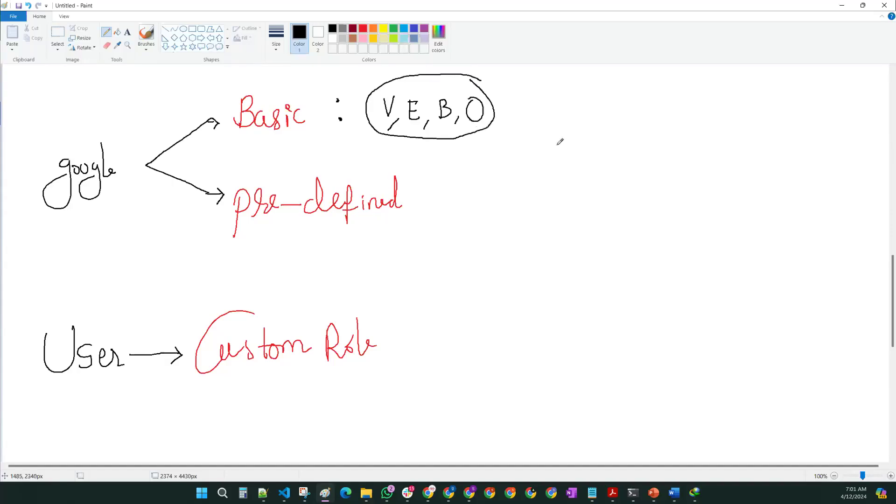
mouse_move(495, 112)
left_mouse_down()
mouse_move(551, 112)
mouse_move(540, 124)
mouse_move(615, 107)
mouse_move(664, 112)
mouse_move(688, 131)
mouse_move(722, 100)
mouse_move(778, 109)
mouse_move(820, 100)
mouse_move(825, 89)
mouse_move(842, 106)
left_mouse_up()
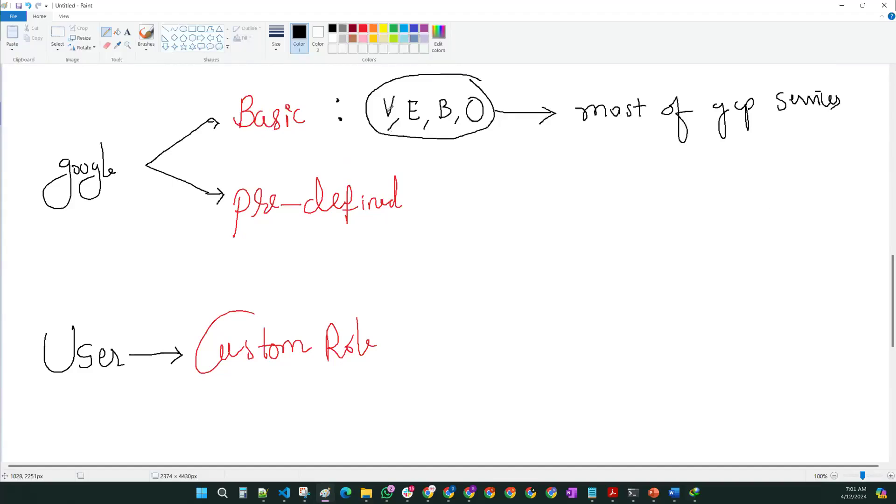
left_click(846, 6)
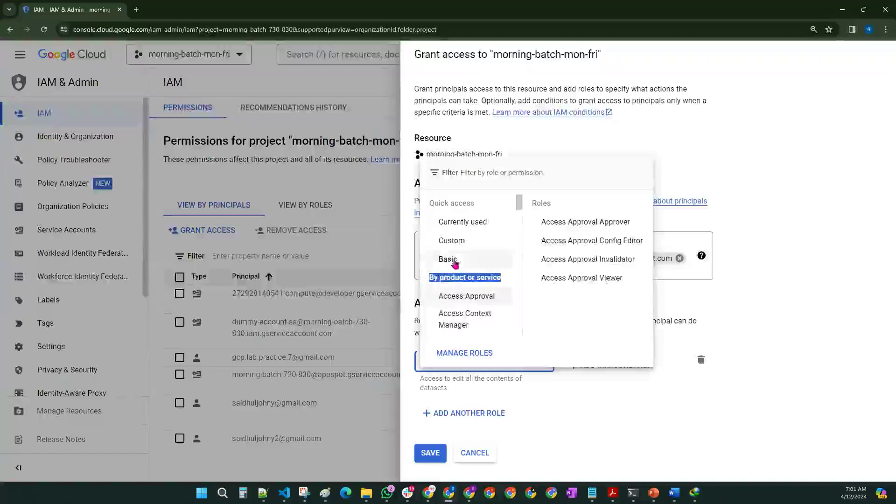
Step: Change the grant-access role to Basic > Editor and bring Paint back up
left_click(453, 262)
left_click(551, 241)
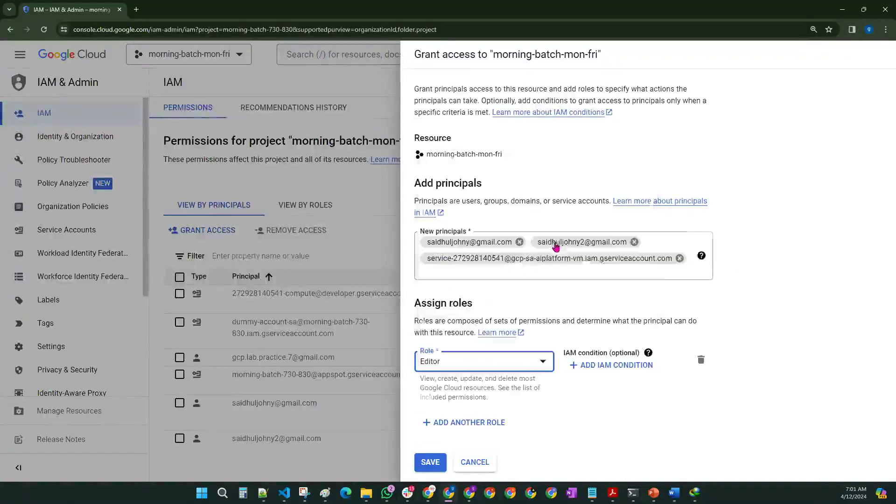
left_click(623, 432)
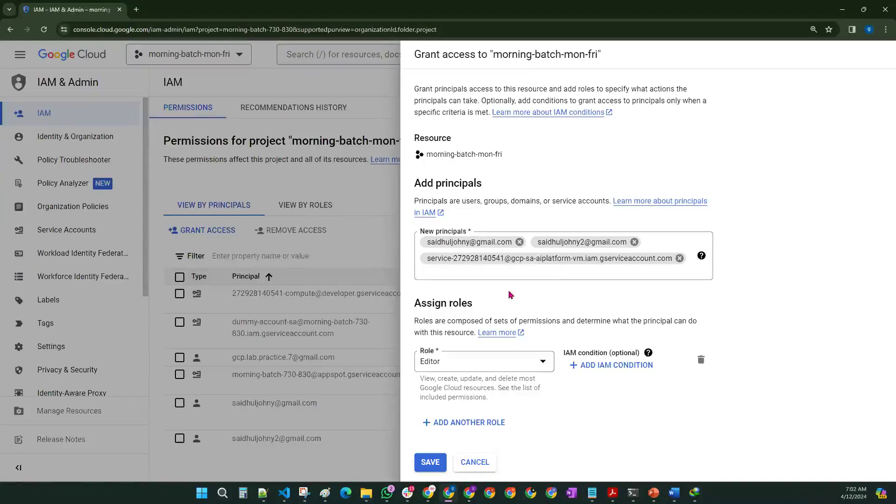
left_click(326, 493)
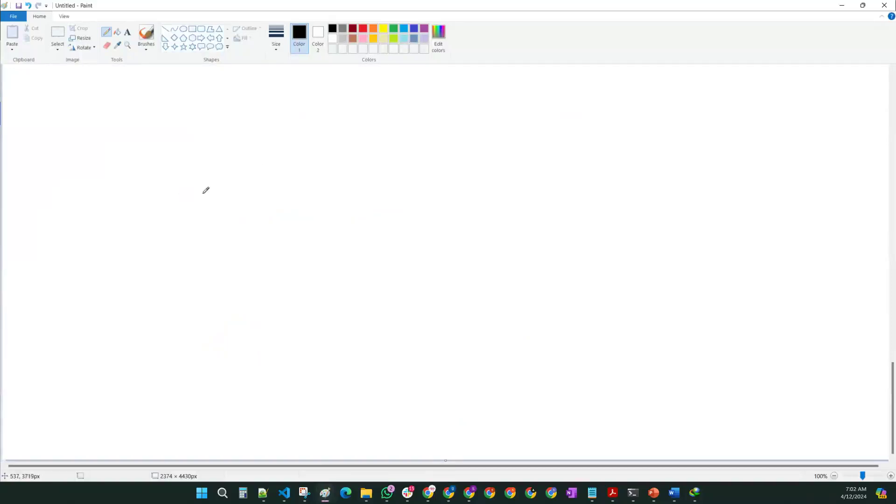
Step: Handwrite 'User → editor Role →' across a fresh area of the canvas
mouse_move(221, 183)
left_mouse_down()
mouse_move(235, 207)
mouse_move(233, 184)
left_mouse_up()
mouse_move(254, 189)
left_mouse_down()
mouse_move(259, 201)
mouse_move(247, 204)
left_mouse_up()
left_click_drag(261, 192, 274, 198)
mouse_move(275, 190)
left_mouse_down()
mouse_move(350, 208)
mouse_move(397, 201)
mouse_move(402, 181)
mouse_move(418, 184)
mouse_move(425, 206)
mouse_move(432, 192)
left_mouse_up()
left_click(414, 188)
left_click_drag(434, 196, 508, 205)
mouse_move(507, 174)
left_mouse_down()
mouse_move(533, 205)
mouse_move(621, 199)
mouse_move(611, 208)
left_mouse_up()
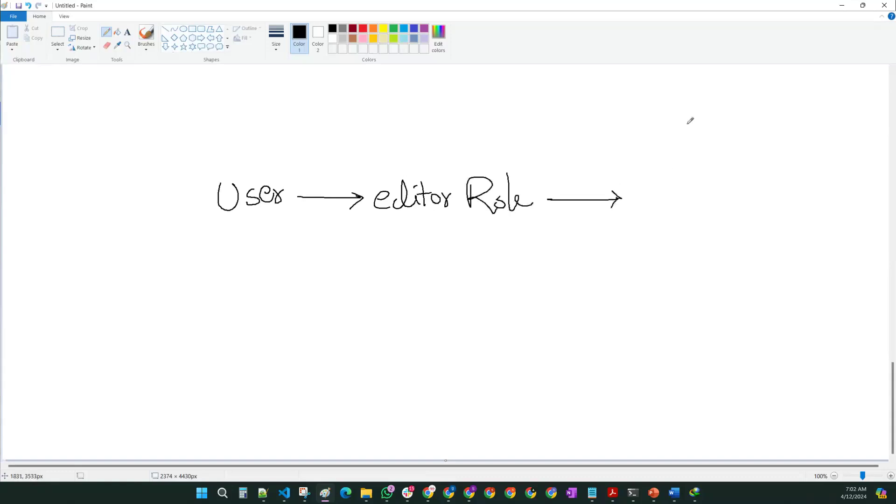
Step: Draw a box headed 'Access' and write 'All the services' inside it in indigo
mouse_move(707, 93)
left_mouse_down()
mouse_move(702, 120)
mouse_move(716, 118)
mouse_move(715, 105)
mouse_move(771, 115)
left_mouse_up()
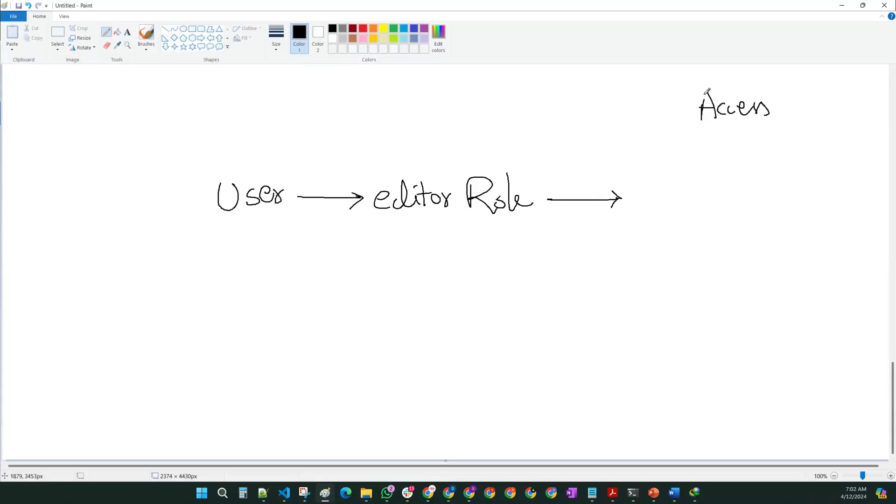
mouse_move(663, 148)
left_mouse_down()
mouse_move(665, 343)
mouse_move(781, 362)
mouse_move(808, 163)
mouse_move(708, 146)
mouse_move(657, 153)
left_mouse_up()
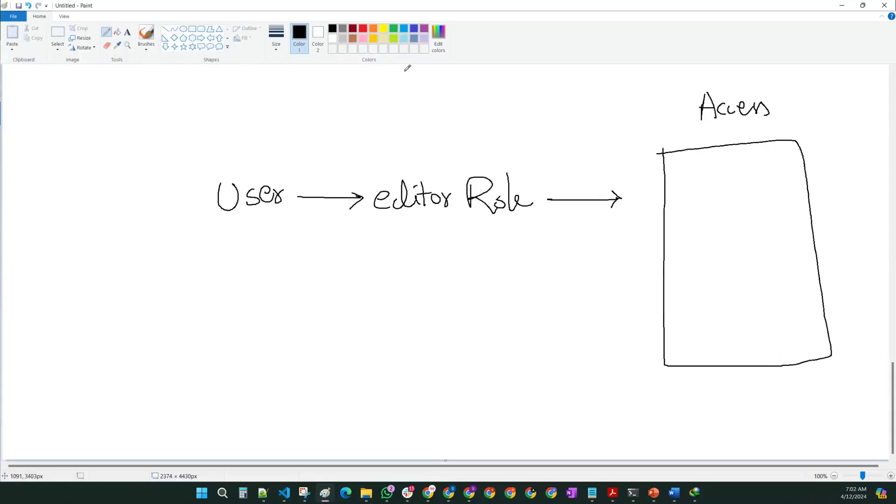
left_click(415, 31)
mouse_move(692, 209)
left_mouse_down()
mouse_move(681, 240)
mouse_move(699, 241)
left_mouse_up()
mouse_move(682, 227)
left_mouse_down()
mouse_move(697, 226)
mouse_move(709, 242)
left_mouse_up()
left_click_drag(714, 208, 713, 242)
left_click_drag(736, 213, 739, 242)
mouse_move(726, 228)
left_mouse_down()
mouse_move(754, 223)
mouse_move(750, 243)
left_mouse_up()
left_click_drag(750, 234, 775, 239)
mouse_move(713, 288)
left_mouse_down()
mouse_move(694, 304)
mouse_move(746, 285)
mouse_move(750, 305)
mouse_move(769, 304)
left_mouse_up()
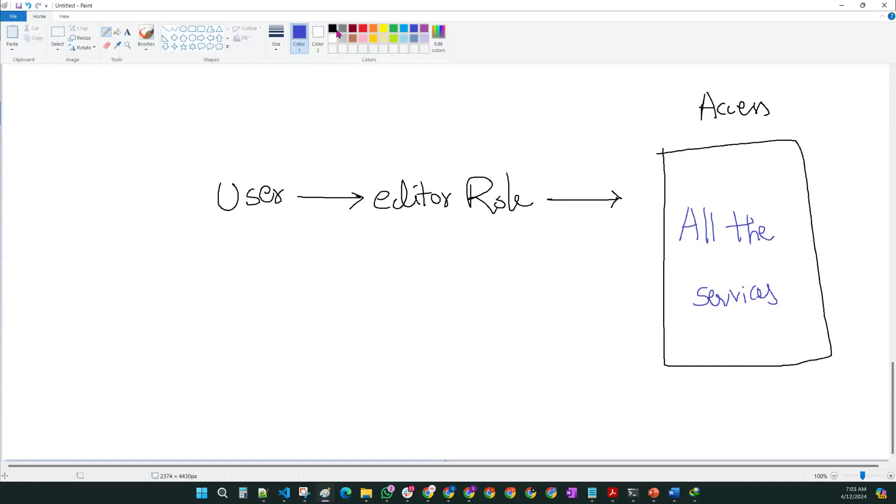
Step: In dark red, draw an arrow down from User to a circled list of BQ, DP, Gcs
left_click(352, 29)
mouse_move(239, 263)
left_mouse_down()
mouse_move(253, 273)
mouse_move(259, 264)
left_mouse_up()
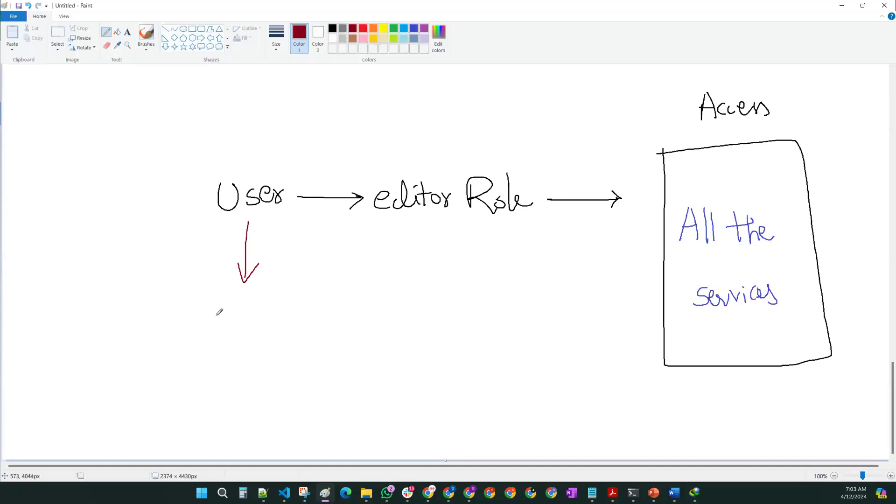
mouse_move(238, 300)
left_mouse_down()
mouse_move(239, 316)
mouse_move(272, 313)
left_mouse_up()
left_click_drag(240, 339, 237, 358)
mouse_move(261, 337)
left_mouse_down()
mouse_move(242, 396)
mouse_move(270, 392)
mouse_move(256, 413)
left_mouse_up()
mouse_move(270, 286)
left_mouse_down()
mouse_move(210, 386)
mouse_move(292, 405)
mouse_move(273, 288)
left_mouse_up()
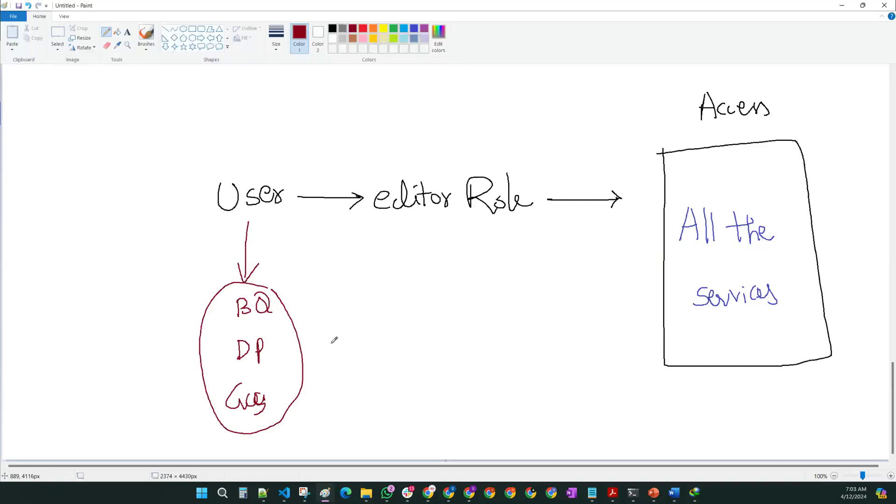
Step: Write '+ All Other Svs' beside the circled list, then return to black
left_click_drag(322, 351, 348, 349)
mouse_move(334, 344)
left_mouse_down()
mouse_move(335, 363)
mouse_move(386, 362)
mouse_move(385, 348)
mouse_move(392, 365)
left_mouse_up()
left_click_drag(399, 327, 399, 364)
mouse_move(419, 333)
left_mouse_down()
mouse_move(411, 353)
mouse_move(420, 333)
left_mouse_up()
mouse_move(420, 323)
left_mouse_down()
mouse_move(422, 358)
mouse_move(433, 337)
left_mouse_up()
mouse_move(425, 330)
left_mouse_down()
mouse_move(438, 358)
mouse_move(459, 343)
mouse_move(475, 355)
mouse_move(508, 345)
left_mouse_up()
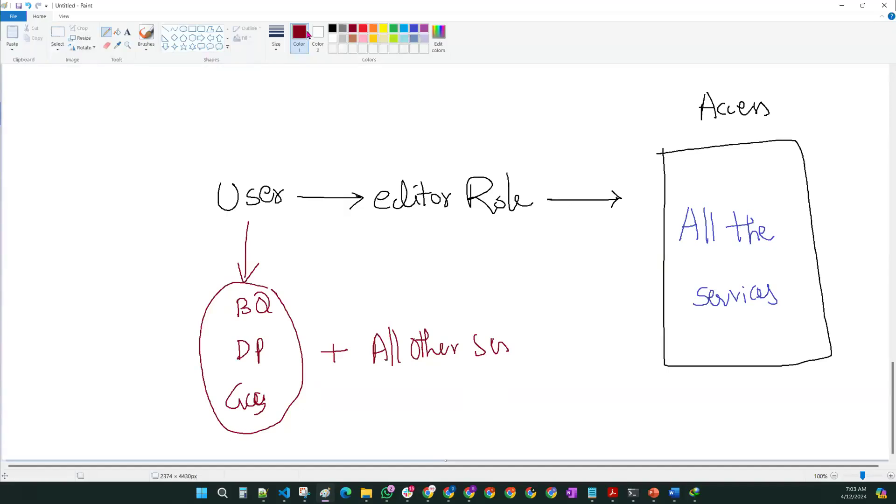
left_click(332, 29)
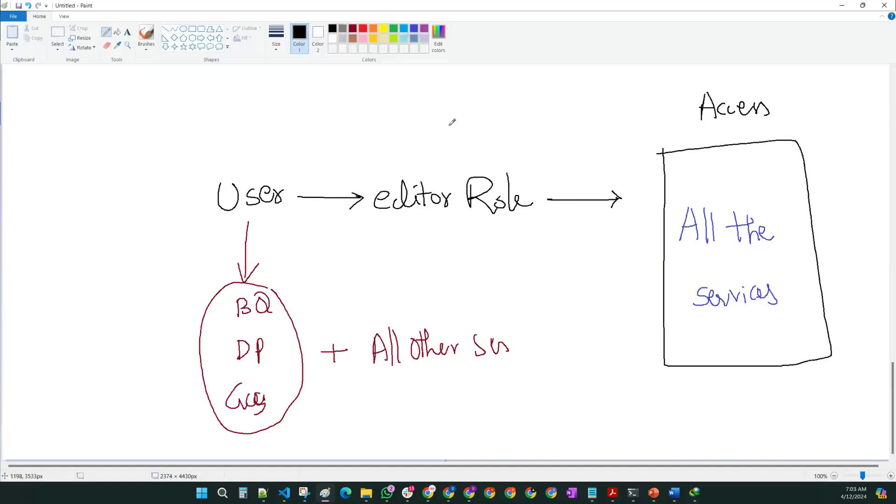
Step: Add 'Viewer Role' and 'Owner Role' arrowed to the Access box, and label them 'Basic' in red
mouse_move(377, 124)
left_mouse_down()
mouse_move(402, 134)
mouse_move(405, 153)
mouse_move(457, 134)
left_mouse_up()
mouse_move(383, 232)
left_mouse_down()
mouse_move(414, 252)
mouse_move(481, 238)
mouse_move(514, 255)
left_mouse_up()
mouse_move(477, 126)
left_mouse_down()
mouse_move(477, 159)
mouse_move(503, 116)
mouse_move(522, 151)
mouse_move(627, 149)
mouse_move(631, 158)
left_mouse_up()
left_click_drag(534, 254, 641, 254)
left_click_drag(641, 255, 629, 265)
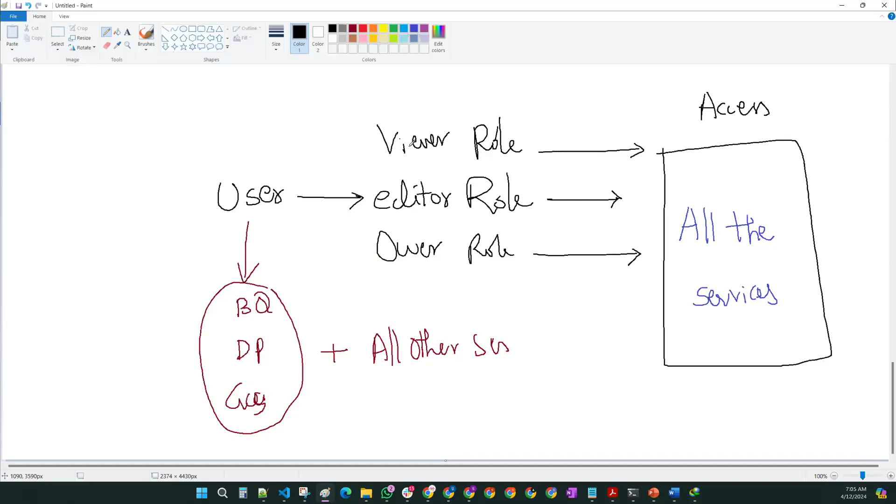
left_click(363, 29)
mouse_move(412, 80)
left_mouse_down()
mouse_move(413, 95)
mouse_move(453, 80)
mouse_move(484, 93)
mouse_move(512, 83)
mouse_move(525, 93)
mouse_move(426, 106)
mouse_move(344, 226)
mouse_move(423, 303)
mouse_move(544, 248)
mouse_move(532, 117)
mouse_move(521, 116)
left_mouse_up()
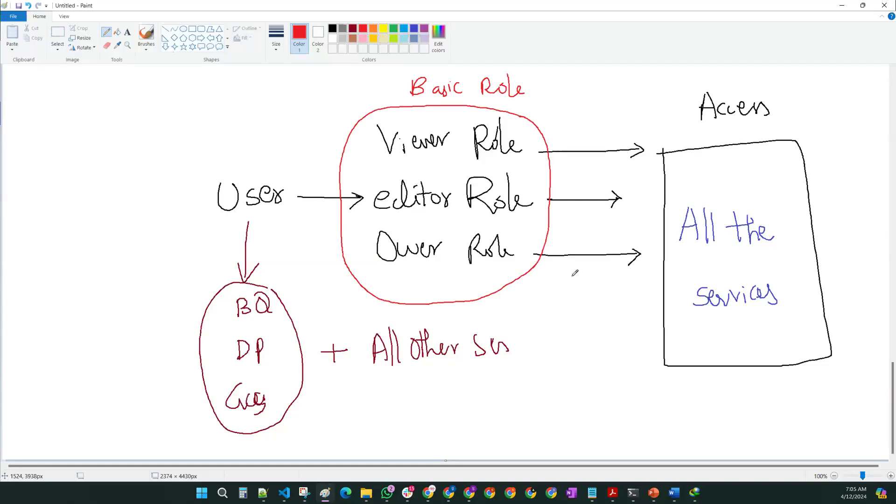
Step: Draw a black arrow from Basic Role to 'Generic Role' and 'Fundamental Role', then select the whole diagram
left_click(332, 28)
mouse_move(398, 89)
left_mouse_down()
mouse_move(283, 92)
mouse_move(306, 105)
left_mouse_up()
mouse_move(82, 90)
left_mouse_down()
mouse_move(77, 116)
mouse_move(124, 109)
mouse_move(155, 83)
mouse_move(173, 101)
mouse_move(199, 107)
left_mouse_up()
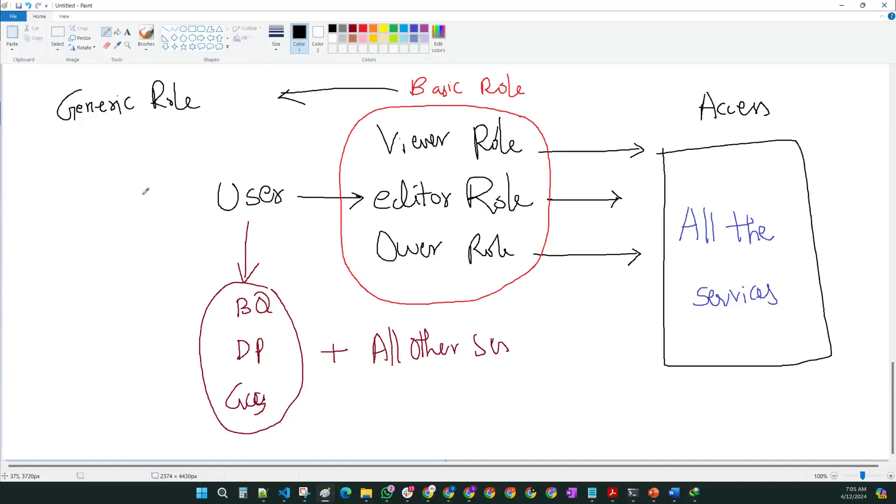
mouse_move(47, 139)
left_mouse_down()
mouse_move(54, 190)
mouse_move(85, 145)
mouse_move(152, 137)
mouse_move(183, 143)
mouse_move(213, 126)
left_mouse_up()
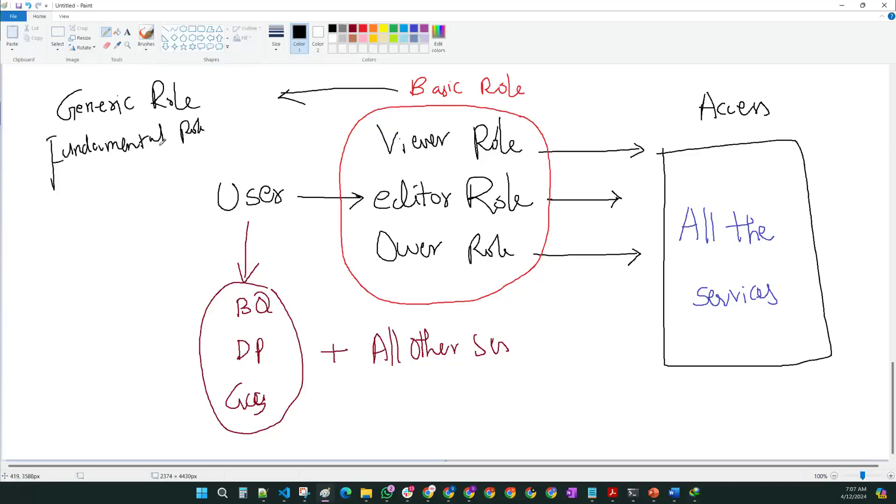
left_click(63, 36)
left_click_drag(33, 70, 867, 440)
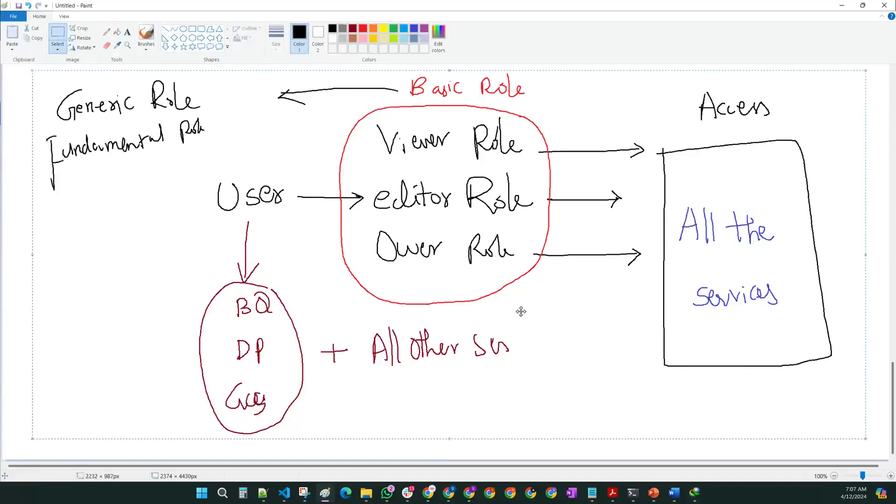
Step: Erase the diagram at the top of the canvas
scroll(410, 295, "up", 5)
scroll(410, 295, "up", 15)
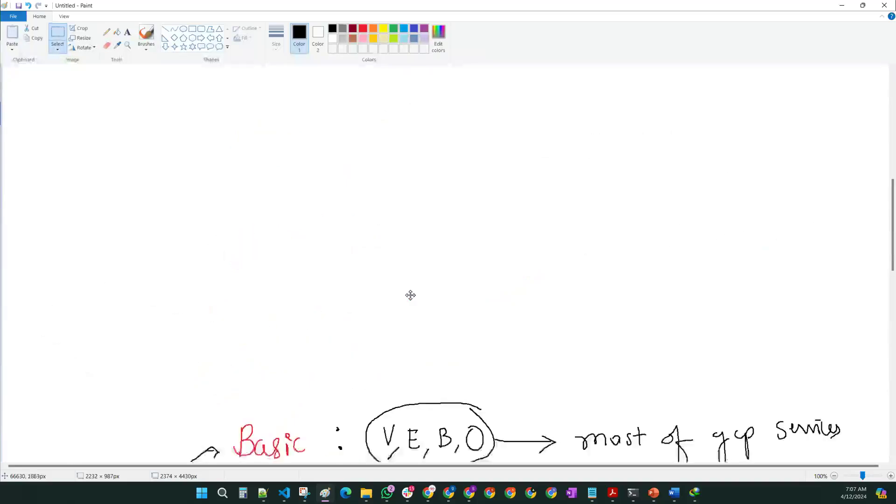
left_click_drag(74, 87, 731, 430)
key("Delete")
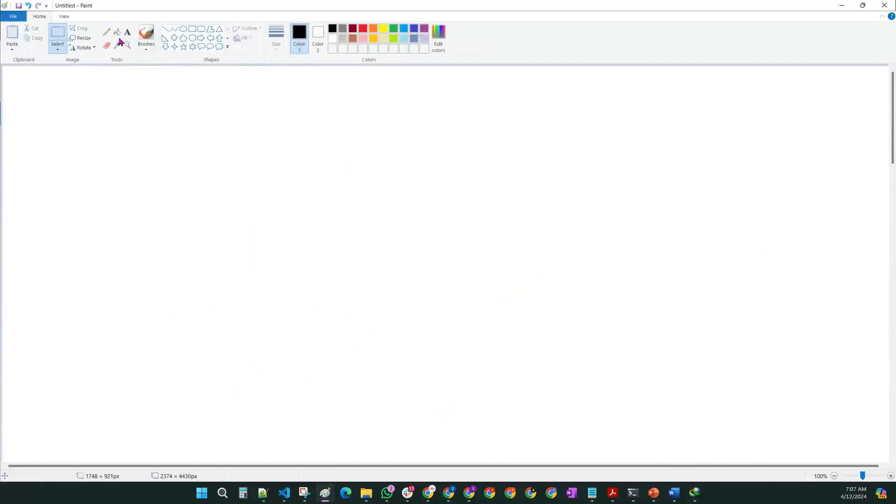
Step: Handwrite a red 'Pre-defined :-' heading at the top-left
left_click(106, 32)
left_click(363, 29)
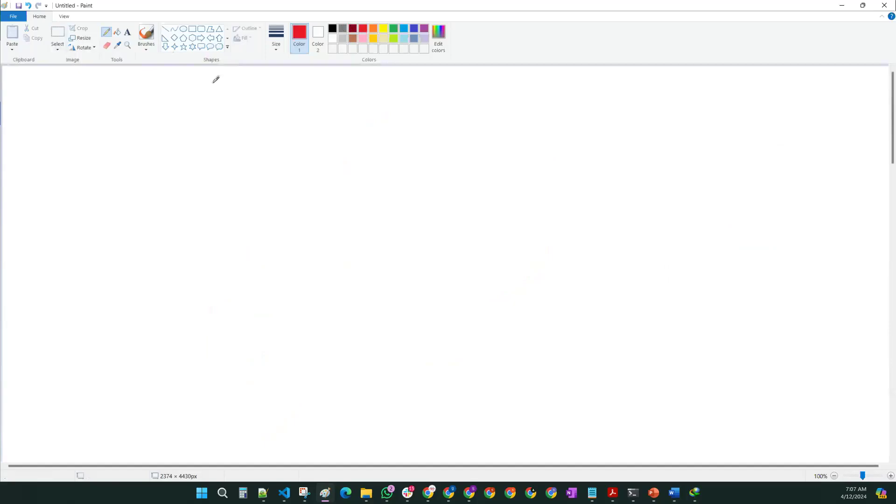
mouse_move(26, 89)
left_mouse_down()
mouse_move(40, 94)
mouse_move(26, 111)
left_mouse_up()
mouse_move(39, 122)
left_mouse_down()
mouse_move(57, 106)
mouse_move(135, 124)
left_mouse_up()
mouse_move(151, 93)
left_mouse_down()
mouse_move(146, 85)
mouse_move(143, 128)
mouse_move(150, 108)
left_mouse_up()
mouse_move(153, 112)
left_mouse_down()
mouse_move(154, 122)
mouse_move(185, 117)
mouse_move(200, 91)
mouse_move(210, 123)
mouse_move(236, 110)
left_mouse_up()
left_click(227, 100)
left_click(227, 120)
Step: In black, underline the Pre-defined heading and draw a first arrow below it
left_click(128, 31)
left_click(116, 32)
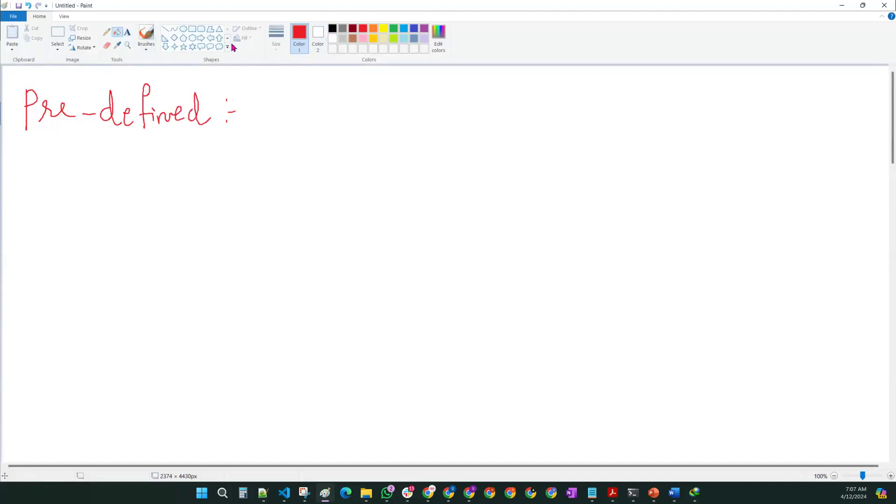
left_click(332, 29)
left_click(106, 32)
left_click_drag(2, 140, 222, 139)
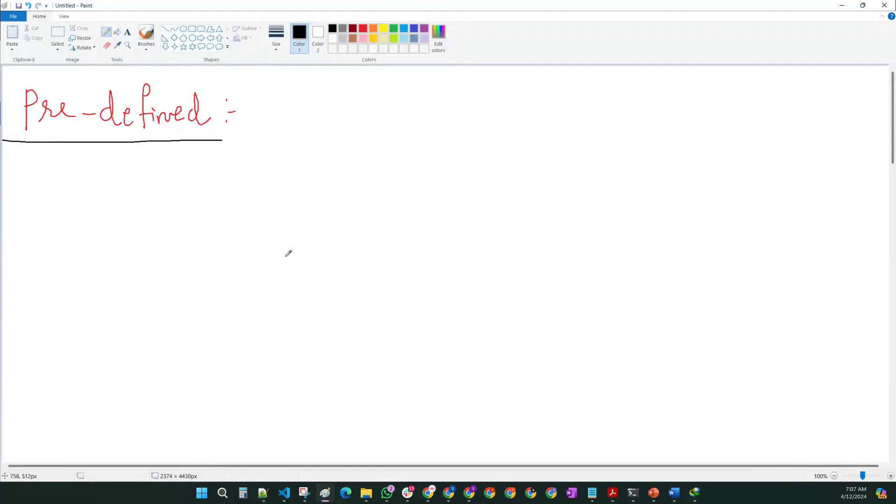
mouse_move(118, 181)
left_mouse_down()
mouse_move(225, 189)
mouse_move(237, 180)
mouse_move(253, 188)
mouse_move(371, 174)
mouse_move(426, 191)
left_mouse_up()
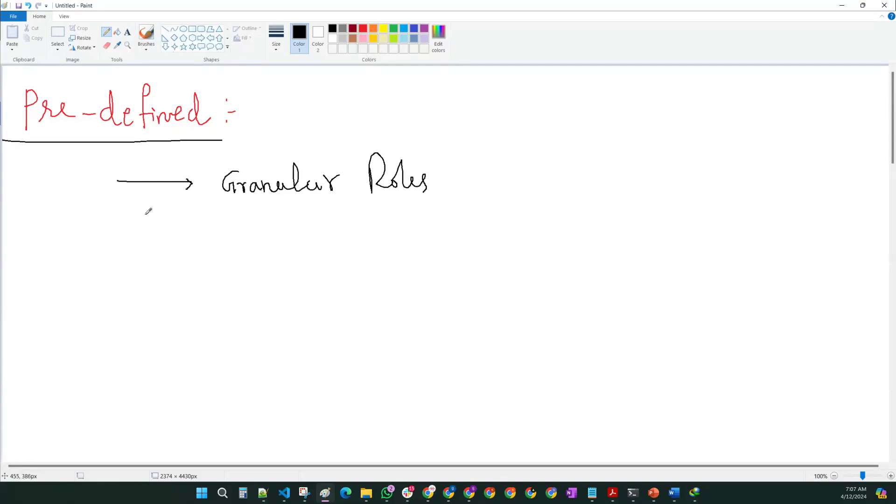
Step: Draw a second arrow to 'specific to service' and write 'BigQuery Data Role' below
mouse_move(112, 244)
left_mouse_down()
mouse_move(190, 244)
mouse_move(176, 253)
left_mouse_up()
mouse_move(228, 234)
left_mouse_down()
mouse_move(262, 251)
mouse_move(280, 227)
mouse_move(308, 251)
left_mouse_up()
mouse_move(353, 234)
left_mouse_down()
mouse_move(352, 242)
mouse_move(374, 245)
mouse_move(455, 240)
mouse_move(460, 228)
mouse_move(478, 236)
mouse_move(469, 240)
left_mouse_up()
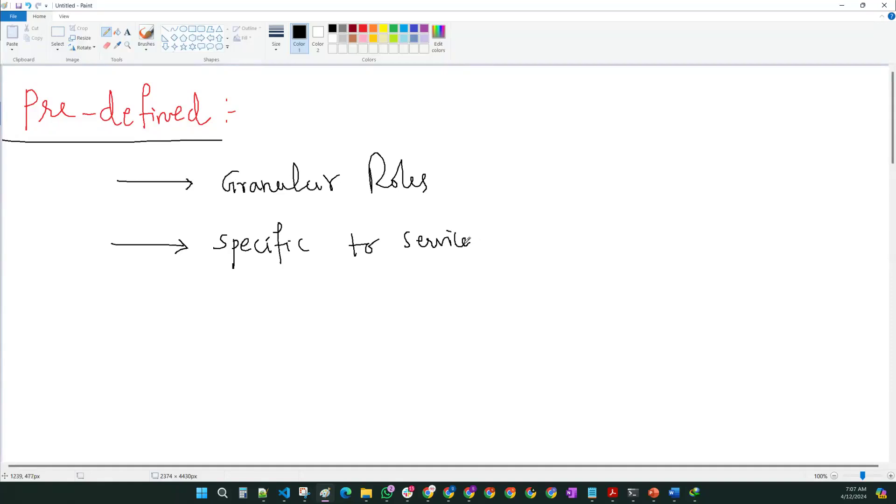
mouse_move(205, 338)
left_mouse_down()
mouse_move(225, 348)
mouse_move(223, 378)
mouse_move(248, 345)
mouse_move(263, 348)
mouse_move(275, 369)
mouse_move(357, 341)
mouse_move(369, 327)
mouse_move(395, 348)
mouse_move(559, 350)
mouse_move(548, 365)
left_mouse_up()
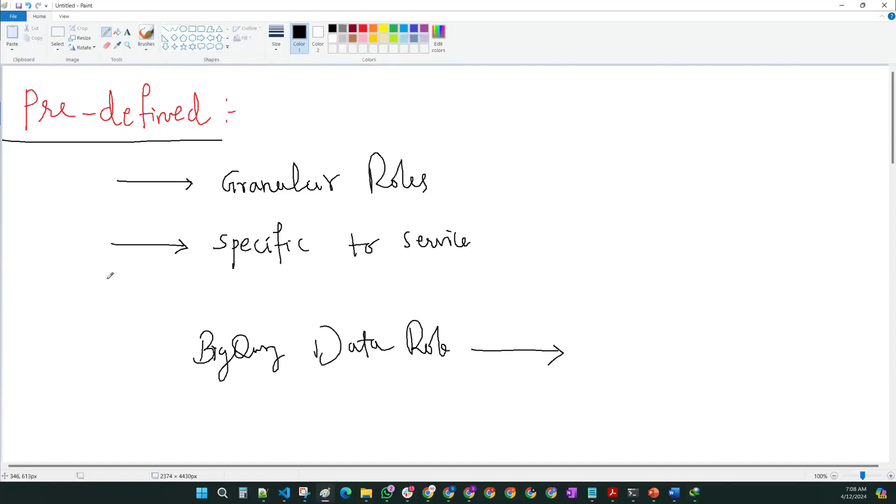
Step: Draw a curved arrow from under Pre-defined to BigQuery Data Role, then handwrite 'BigQuery' after it in blue
mouse_move(32, 142)
left_mouse_down()
mouse_move(35, 318)
mouse_move(126, 351)
mouse_move(166, 351)
left_mouse_up()
mouse_move(158, 340)
left_mouse_down()
mouse_move(166, 351)
mouse_move(155, 363)
left_mouse_up()
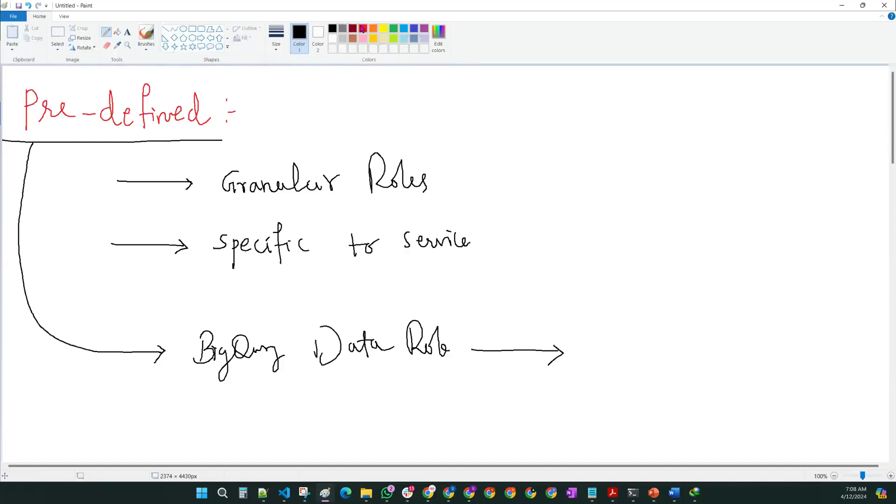
left_click(414, 31)
mouse_move(625, 329)
left_mouse_down()
mouse_move(624, 359)
mouse_move(675, 351)
mouse_move(703, 364)
mouse_move(714, 357)
left_mouse_up()
left_click(662, 342)
mouse_move(714, 348)
left_mouse_down()
mouse_move(754, 350)
mouse_move(766, 391)
mouse_move(771, 362)
left_mouse_up()
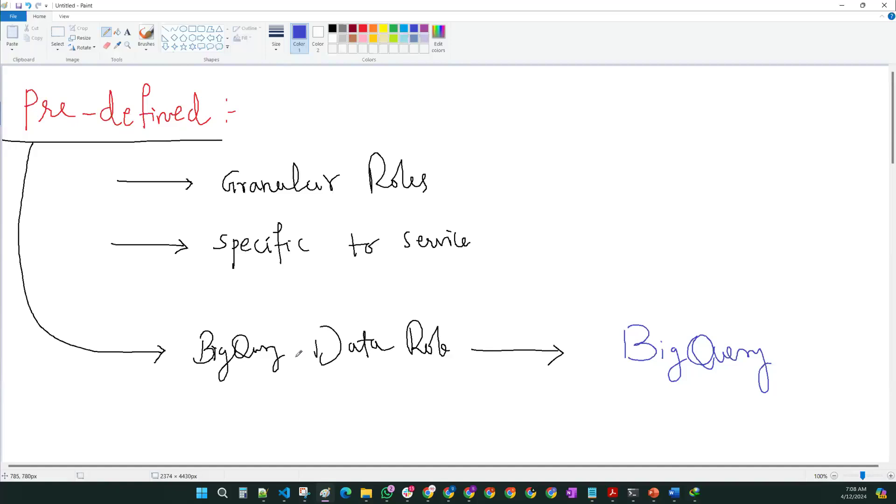
Step: Loop a red circle around the blue 'BigQuery' with a red downward arrow, then restore black
left_click(363, 28)
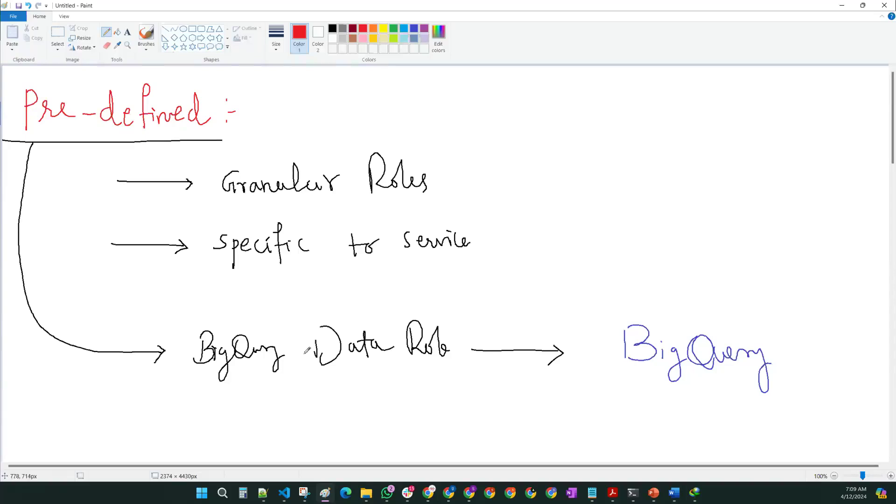
mouse_move(719, 300)
left_mouse_down()
mouse_move(587, 373)
mouse_move(676, 414)
mouse_move(797, 338)
mouse_move(689, 307)
left_mouse_up()
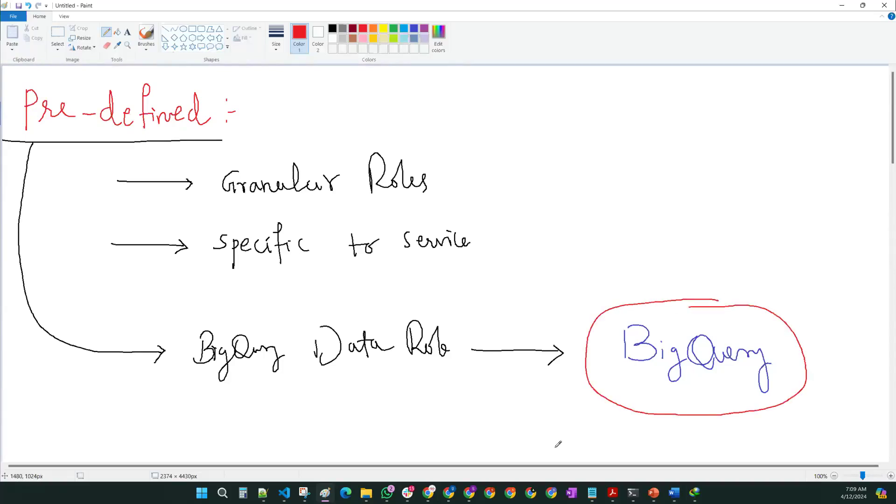
mouse_move(669, 159)
left_mouse_down()
mouse_move(668, 290)
mouse_move(676, 280)
left_mouse_up()
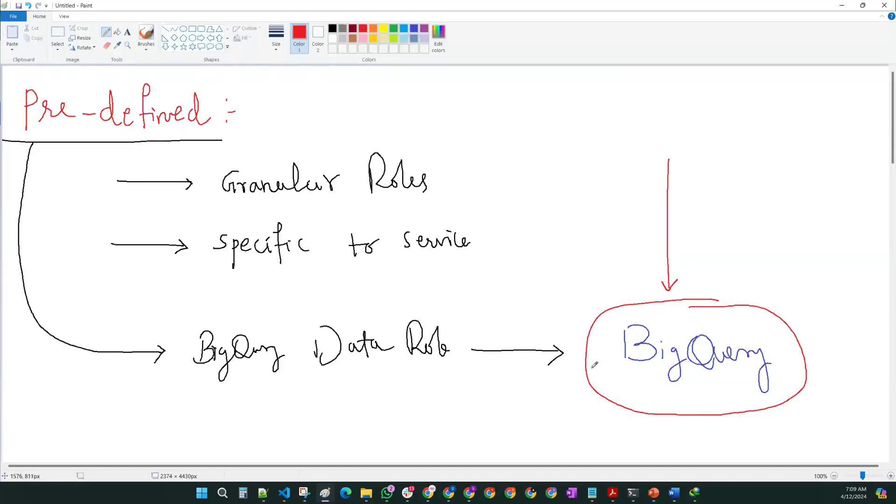
left_click(332, 30)
scroll(275, 174, "down", 20)
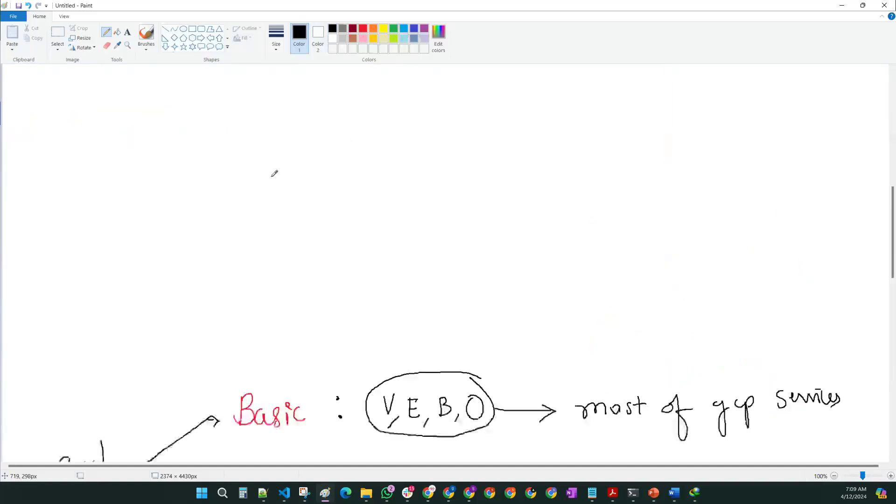
scroll(275, 174, "up", 10)
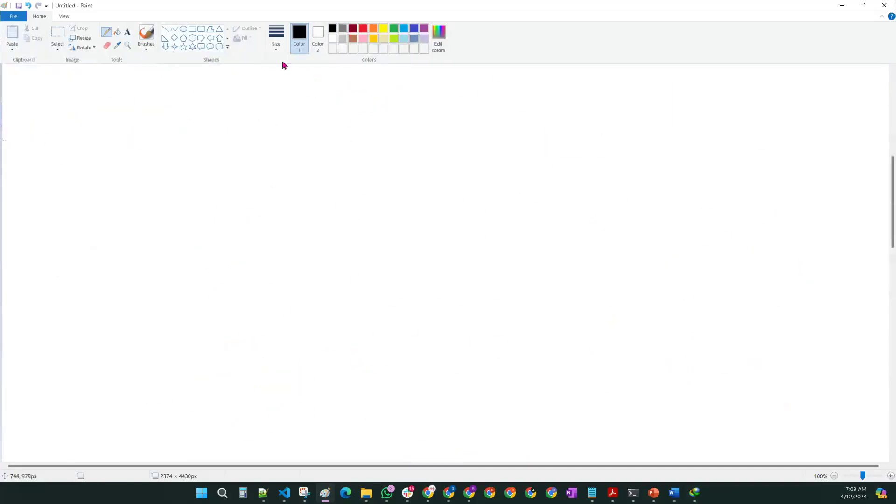
Step: Write the heading 'Custom Role' in red and underline it
left_click(362, 28)
mouse_move(43, 88)
left_mouse_down()
mouse_move(16, 110)
mouse_move(59, 125)
left_mouse_up()
left_click_drag(71, 94, 74, 126)
mouse_move(63, 108)
left_mouse_down()
mouse_move(79, 103)
mouse_move(105, 117)
mouse_move(139, 89)
mouse_move(171, 122)
mouse_move(180, 114)
mouse_move(206, 120)
left_mouse_up()
left_click_drag(5, 159, 212, 152)
Step: Add a black arrow to 'further Granular Role' under the heading and minimise Paint
left_click(332, 30)
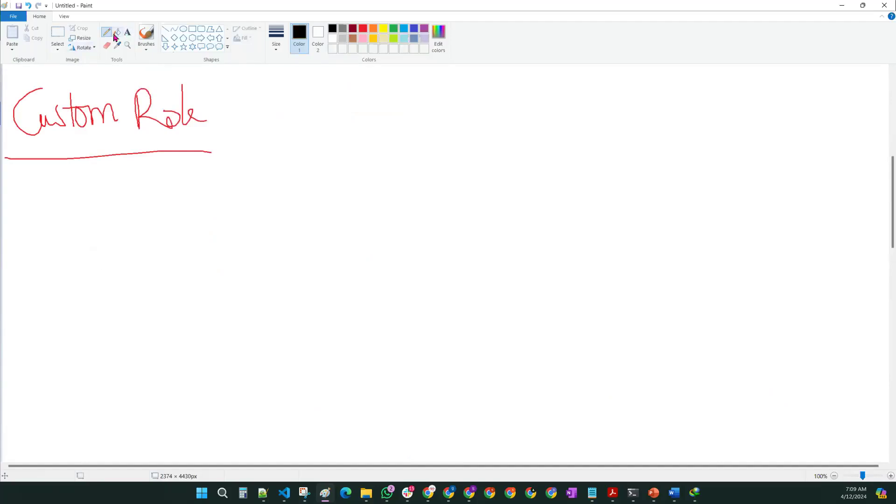
mouse_move(121, 161)
left_mouse_down()
mouse_move(120, 223)
mouse_move(180, 202)
mouse_move(168, 212)
left_mouse_up()
mouse_move(204, 171)
left_mouse_down()
mouse_move(205, 217)
mouse_move(206, 185)
mouse_move(212, 199)
mouse_move(241, 191)
left_mouse_up()
left_click_drag(246, 181, 272, 200)
left_click_drag(306, 174, 299, 177)
mouse_move(312, 199)
left_mouse_down()
mouse_move(385, 191)
mouse_move(410, 176)
mouse_move(436, 194)
mouse_move(448, 165)
mouse_move(467, 201)
left_mouse_up()
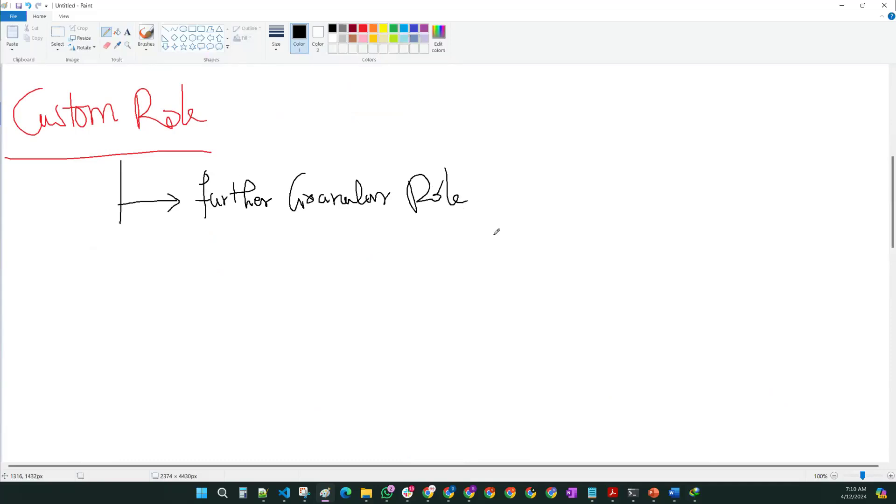
left_click(845, 6)
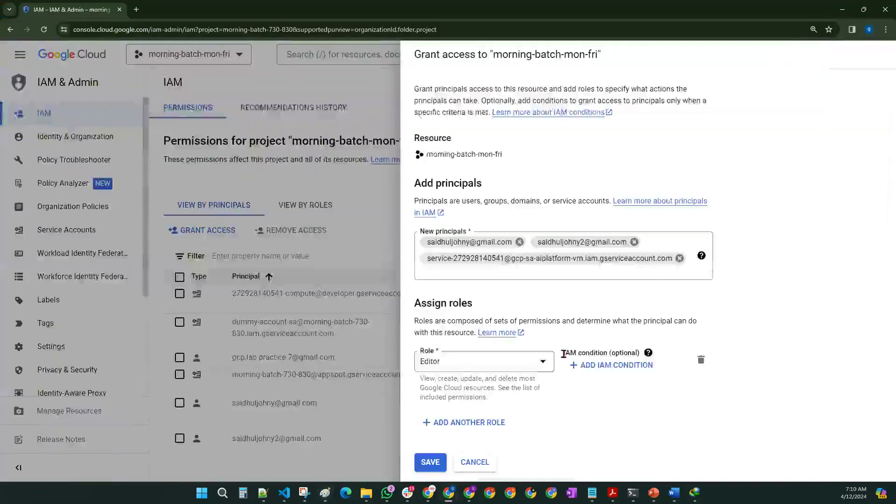
Step: Open the Role dropdown and filter to Custom, showing Custom BigQuery Data Editor2 and Custom Role1
left_click(455, 363)
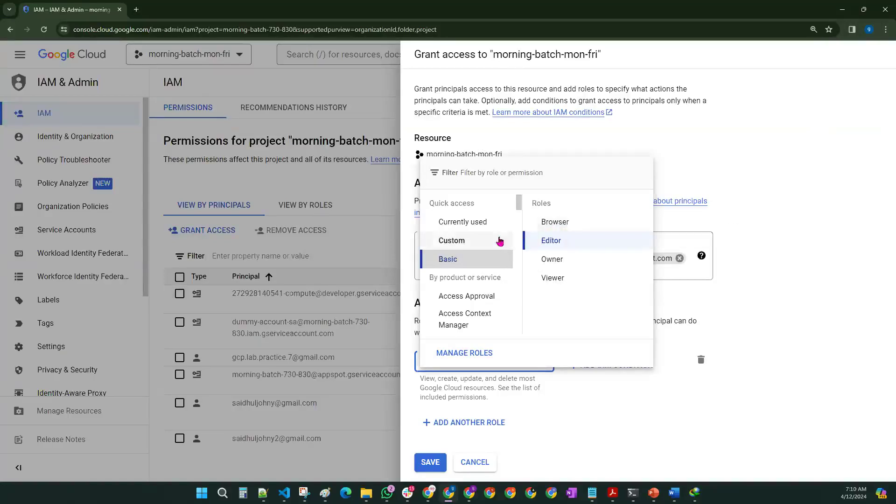
left_click(472, 242)
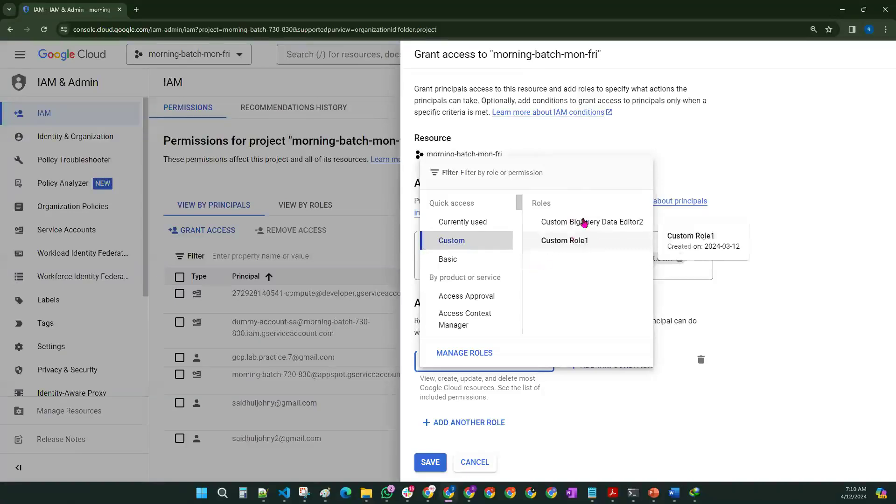
Step: Scroll the 'By product or service' categories and list the predefined BigQuery roles
left_click_drag(430, 278, 503, 280)
scroll(482, 301, "down", 1)
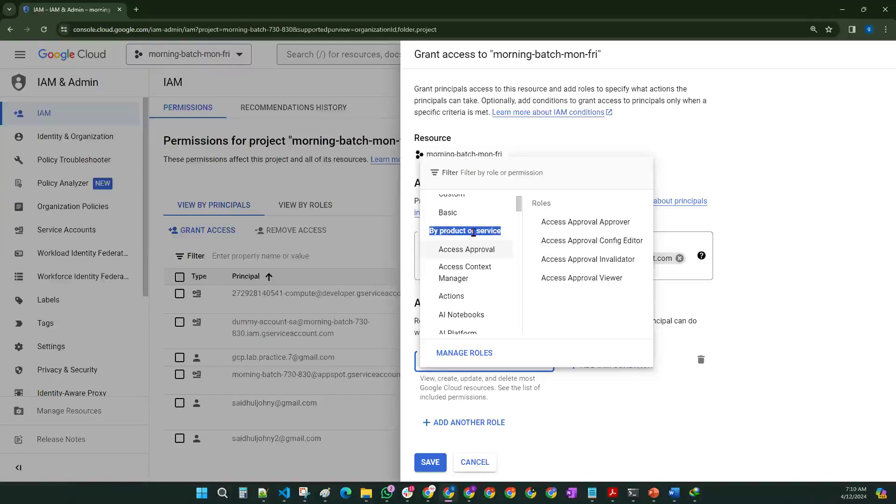
scroll(453, 235, "down", 6)
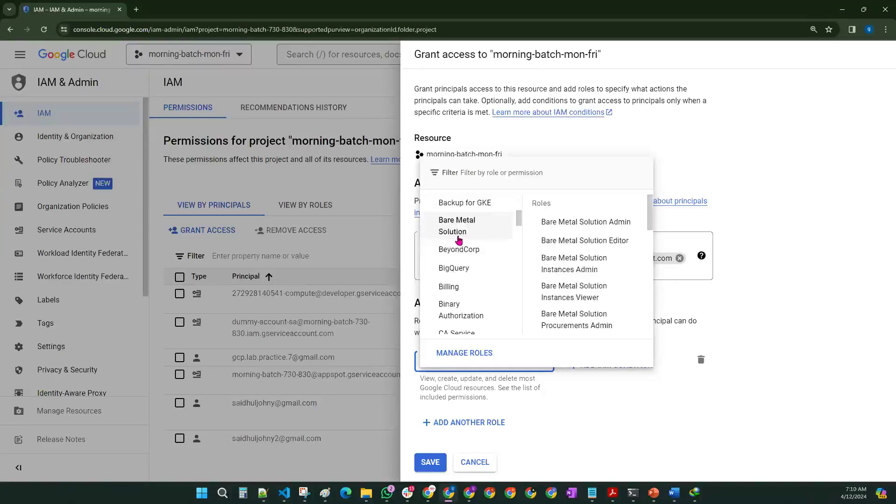
left_click(455, 269)
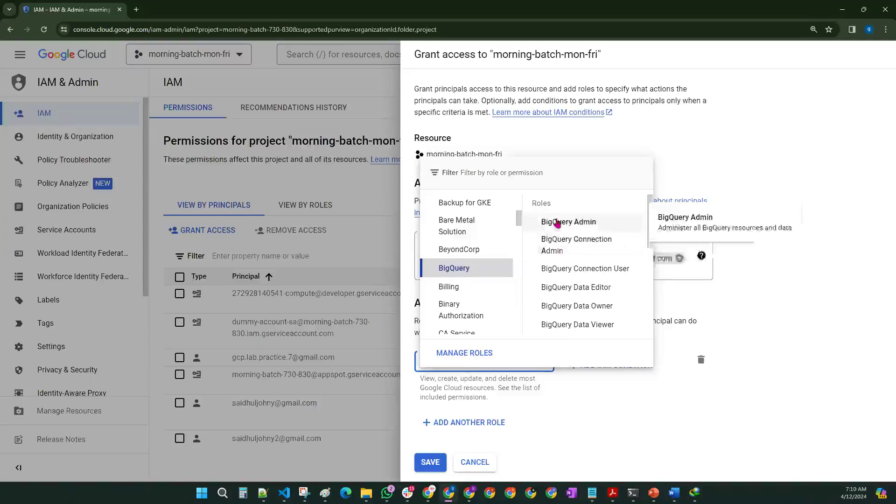
scroll(561, 329, "down", 2)
scroll(561, 329, "up", 2)
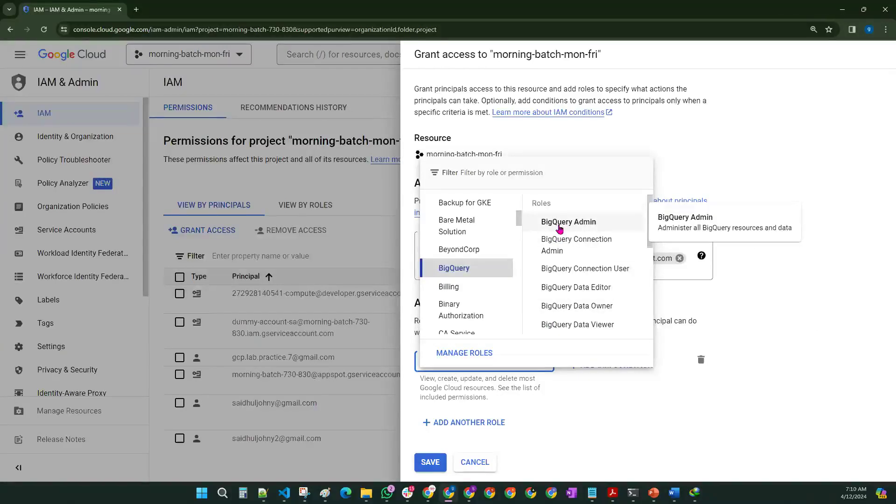
Step: Scroll through the predefined service roles, then close the list leaving Editor assigned
scroll(452, 266, "down", 6)
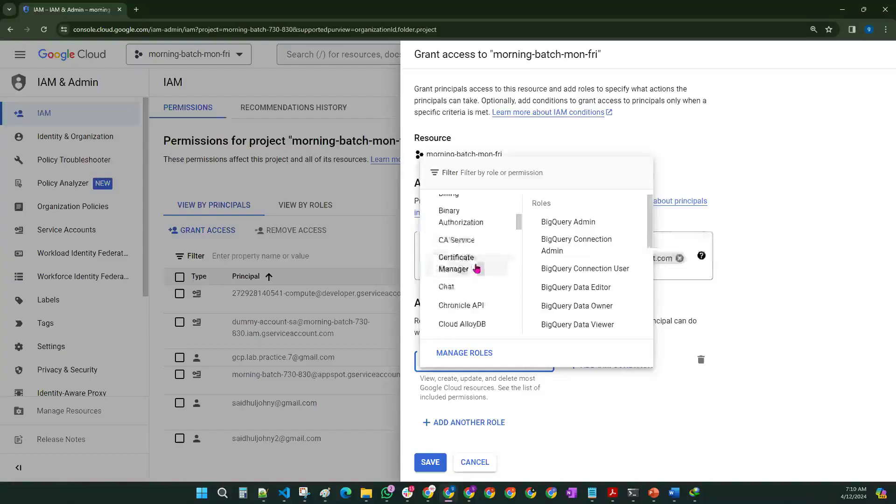
scroll(476, 273, "down", 1)
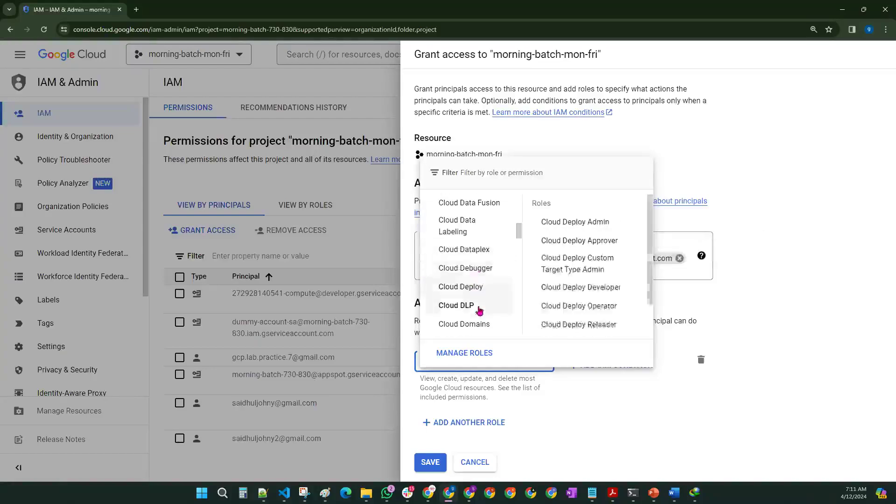
scroll(488, 283, "down", 6)
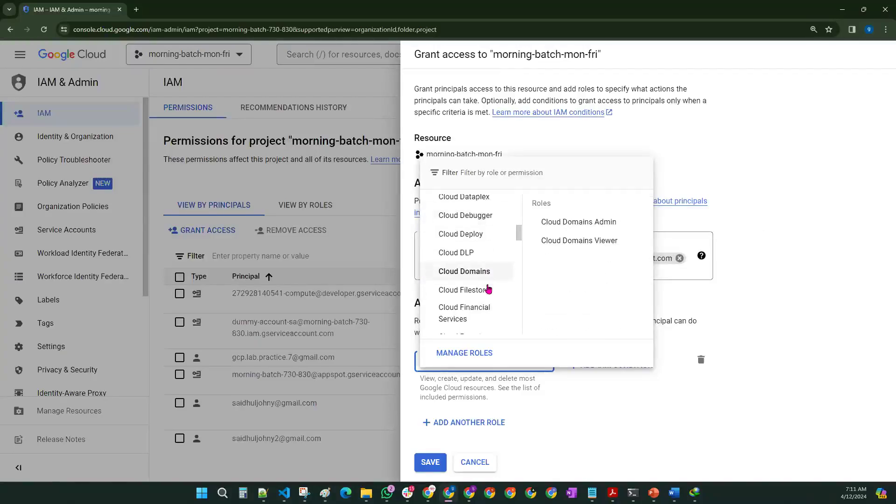
scroll(488, 288, "down", 5)
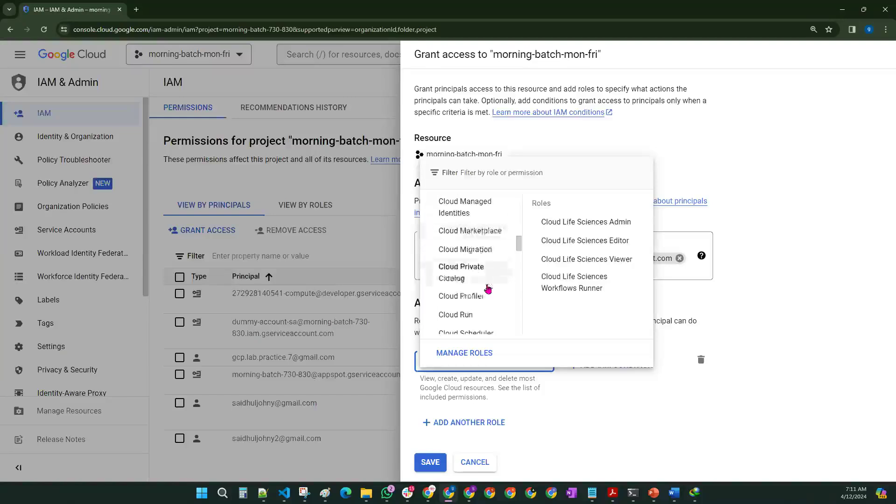
scroll(488, 288, "down", 5)
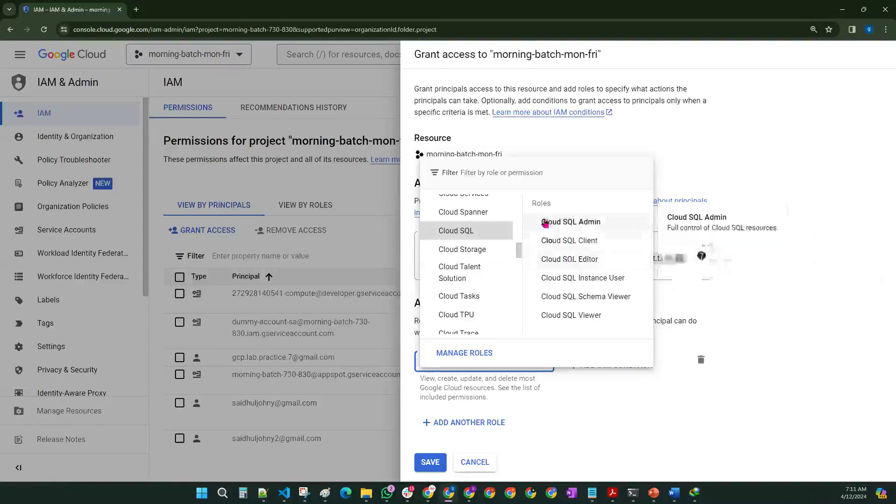
scroll(460, 279, "up", 10)
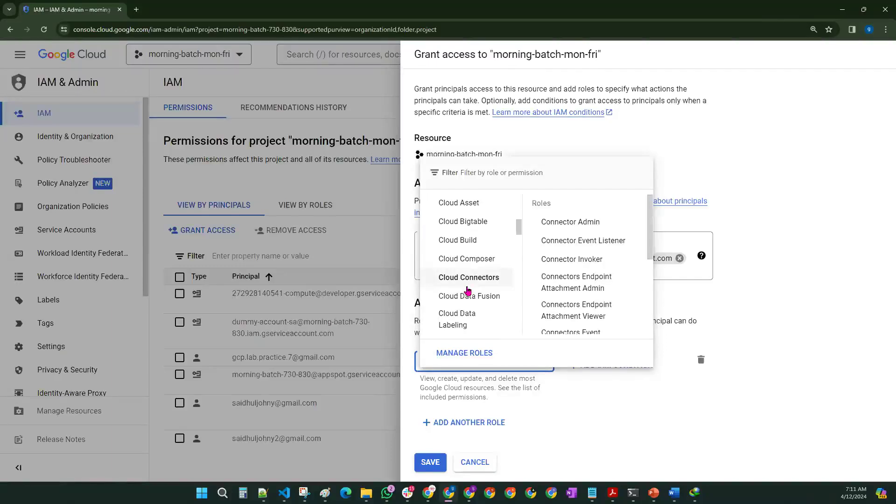
left_click(630, 435)
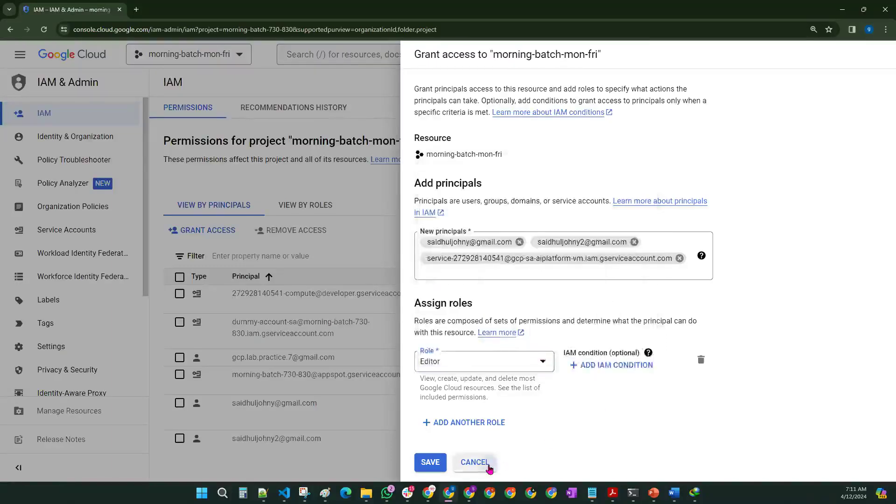
left_click(475, 463)
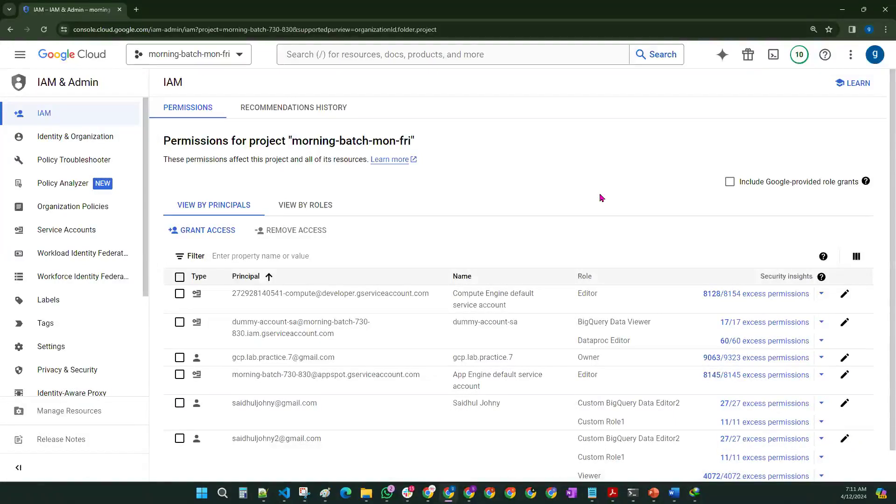
scroll(56, 322, "down", 3)
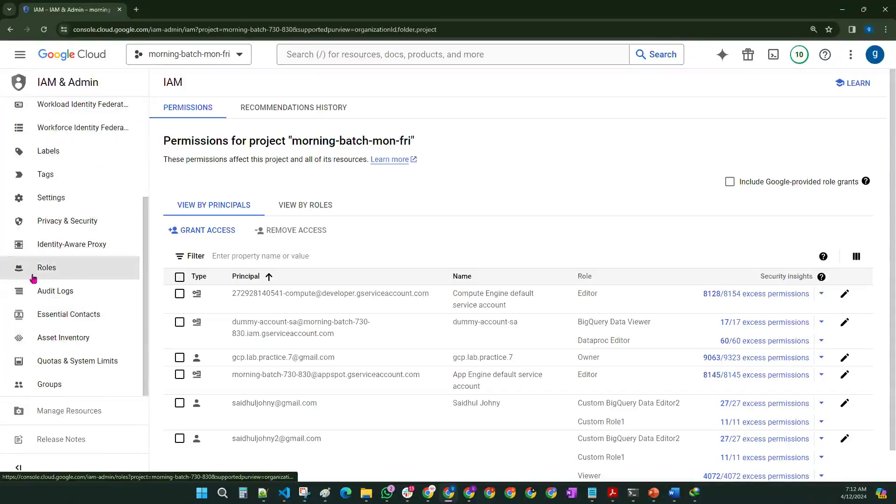
Step: Open the morning-batch-mon-fri Roles page and highlight its total of 1585 roles
left_click(63, 276)
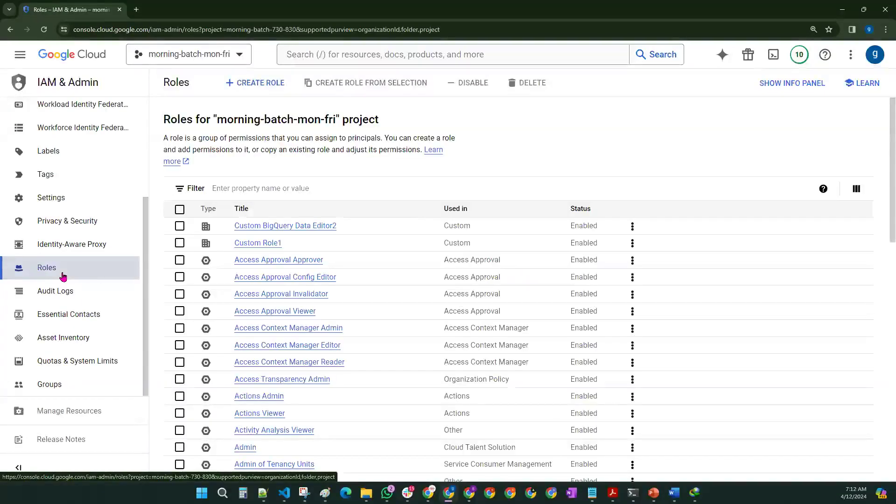
scroll(344, 247, "down", 9)
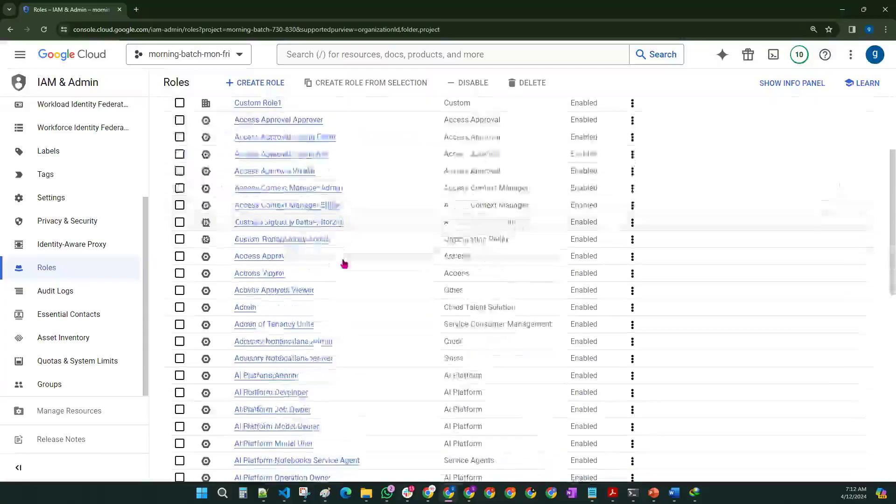
scroll(343, 274, "down", 5)
scroll(341, 276, "up", 15)
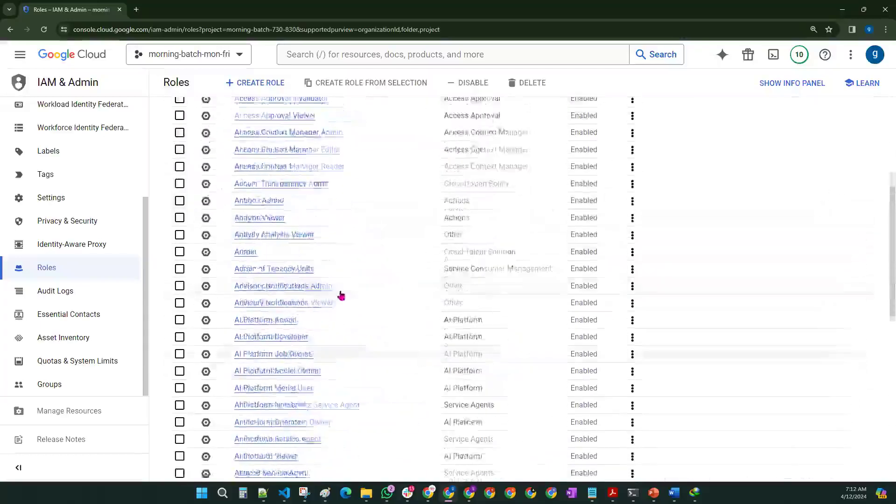
scroll(405, 313, "down", 12)
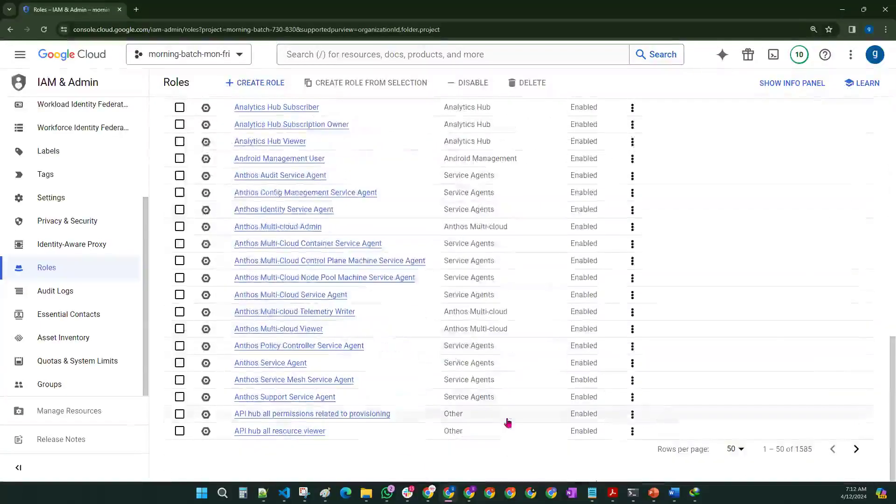
left_click_drag(796, 449, 814, 449)
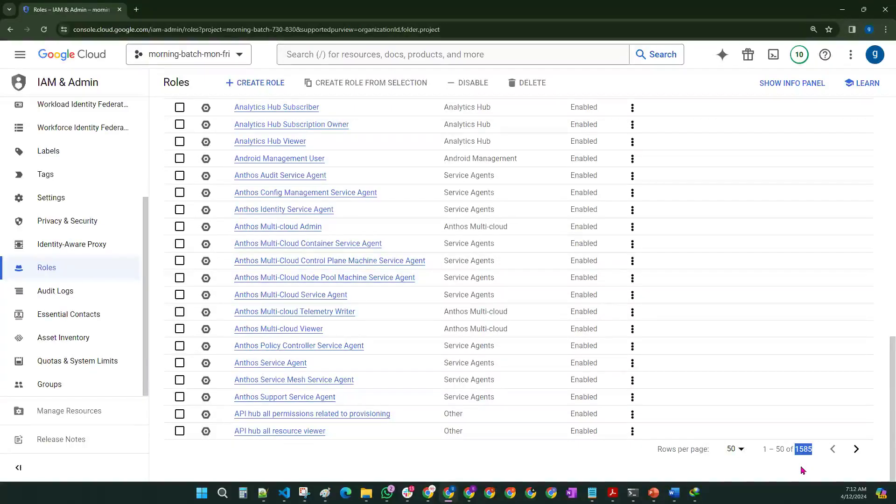
scroll(327, 368, "up", 15)
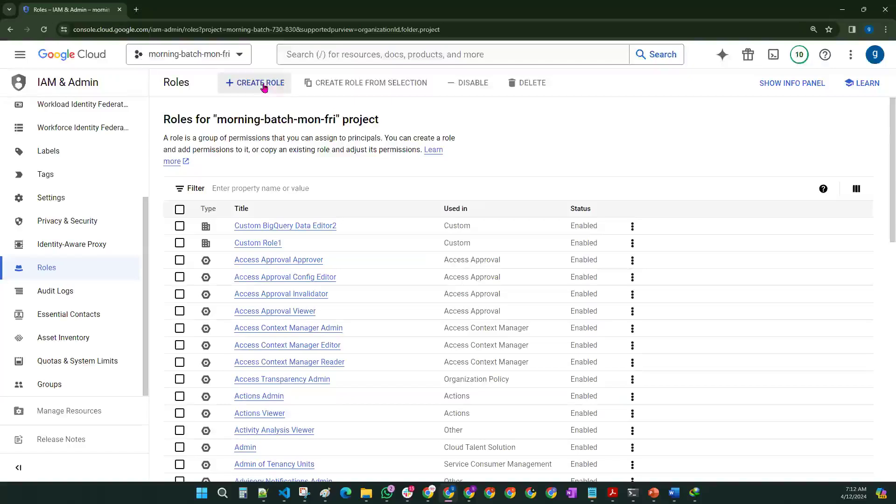
Step: Filter roles with 'bigq' to BigQuery Data Editor, highlighting its name and BigQuery service
left_click(224, 189)
type("bigq")
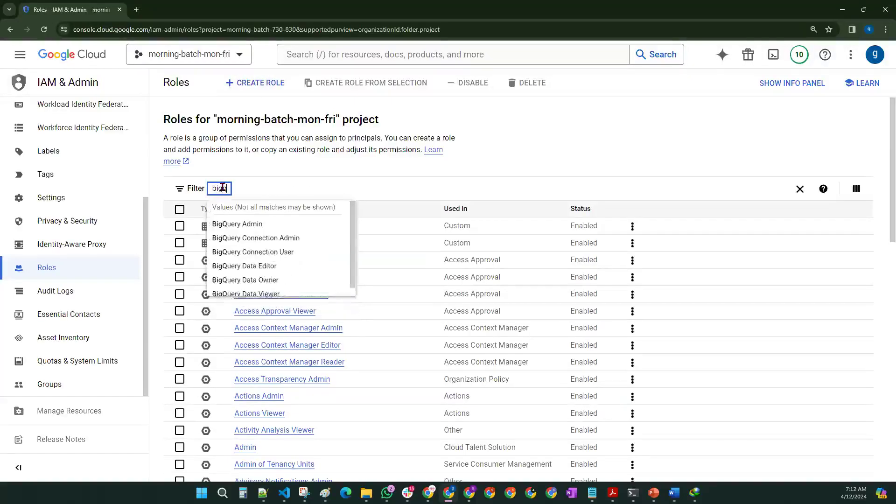
left_click(238, 267)
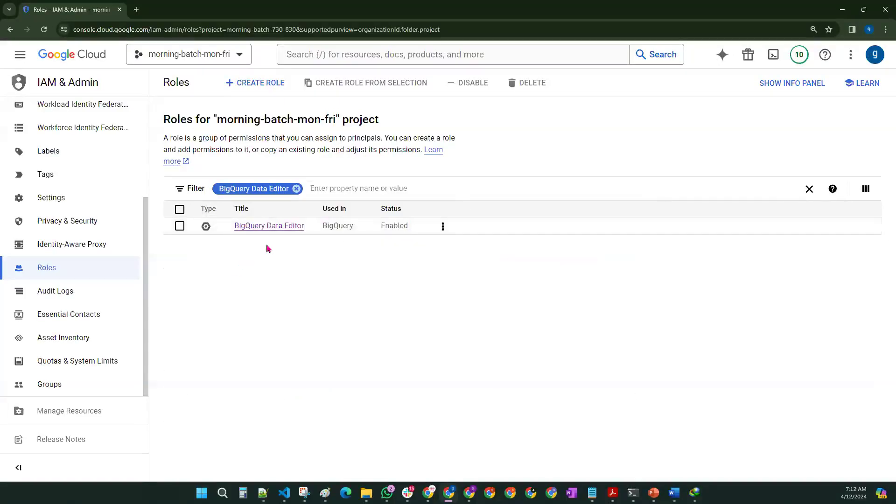
left_click_drag(226, 239, 356, 236)
left_click(329, 242)
left_click(343, 250)
Step: Open the BigQuery Data Editor role details and highlight its 37 assigned permissions
left_click(260, 229)
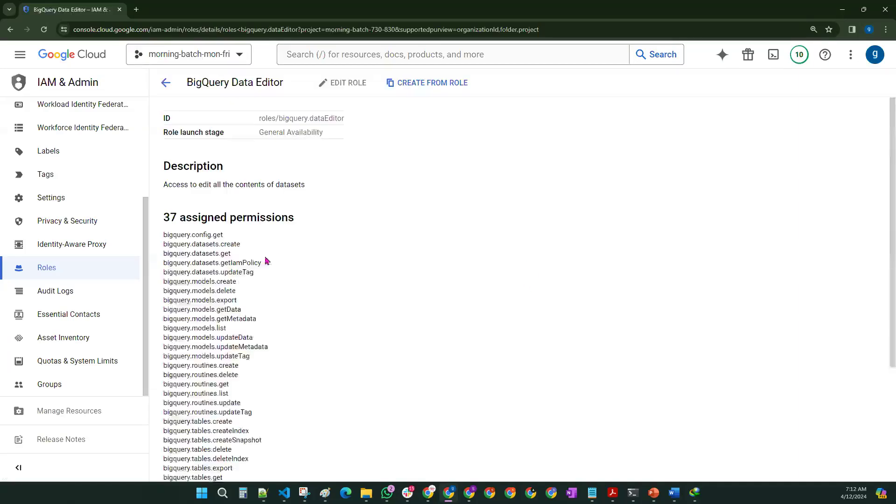
scroll(192, 220, "down", 4)
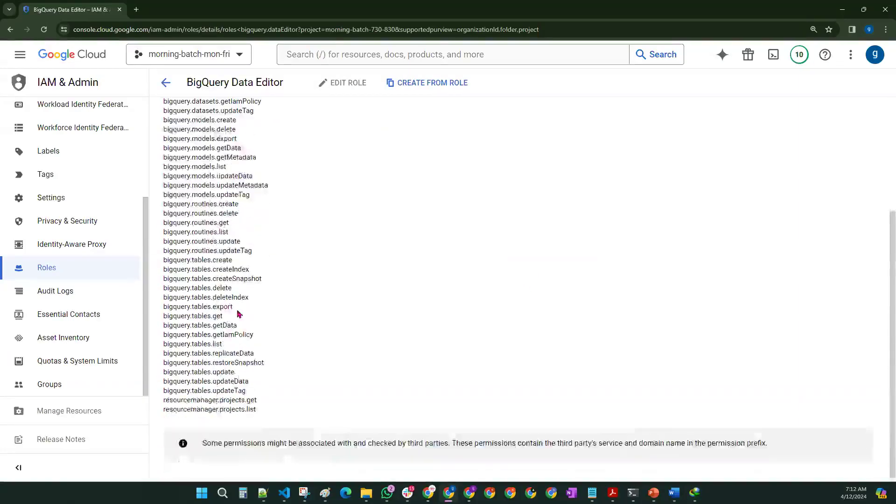
scroll(219, 271, "up", 4)
left_click_drag(164, 219, 294, 219)
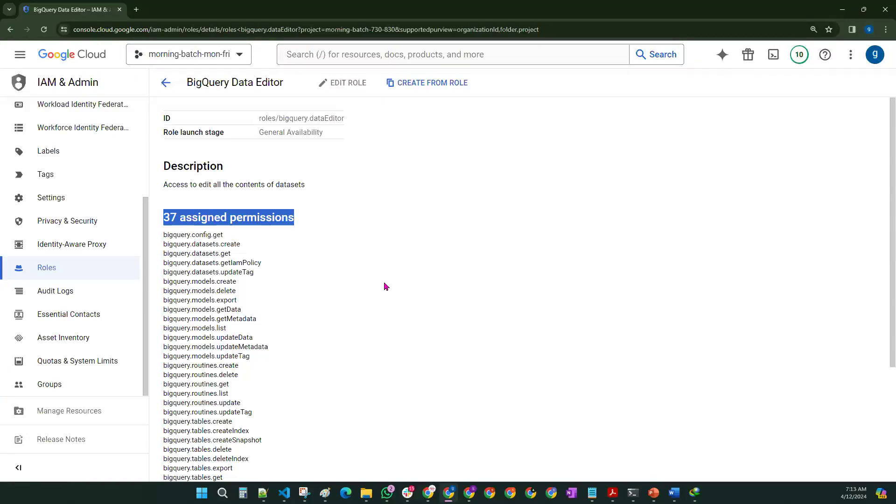
left_click(385, 287)
Step: Highlight the bigquery.models permissions, then switch to the Paint notes
scroll(384, 286, "down", 3)
scroll(382, 288, "up", 3)
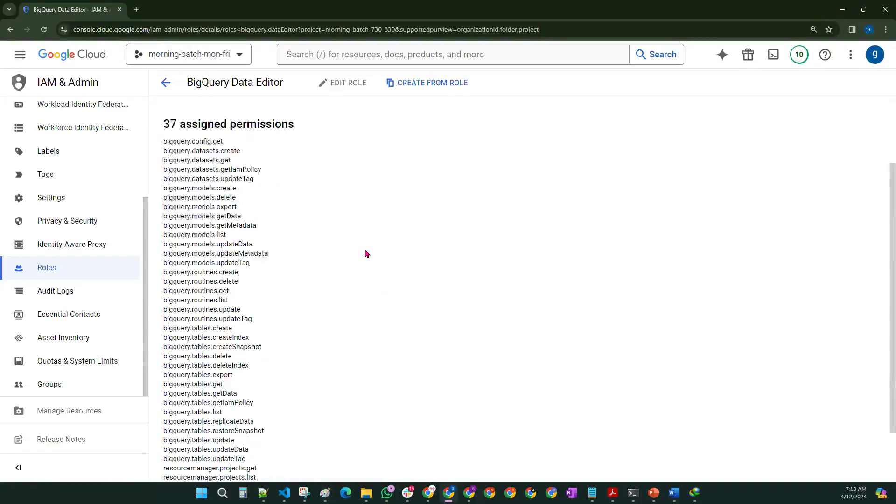
left_click_drag(163, 187, 266, 265)
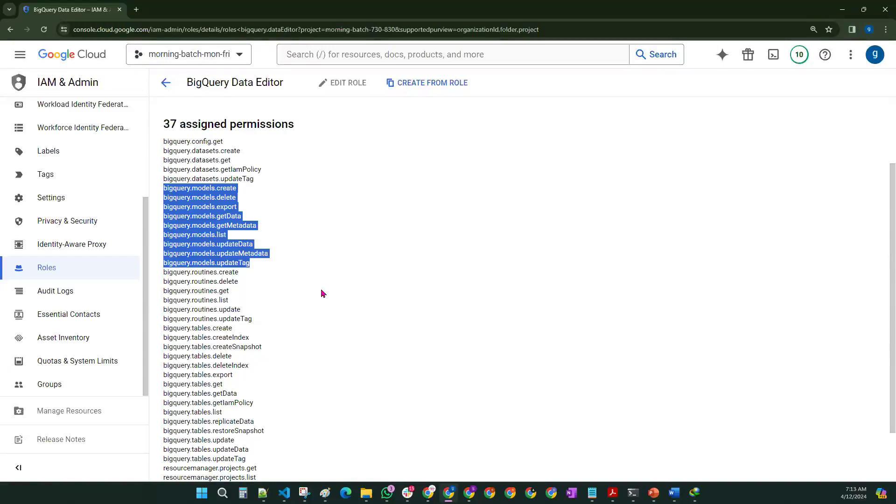
key("alt+Tab")
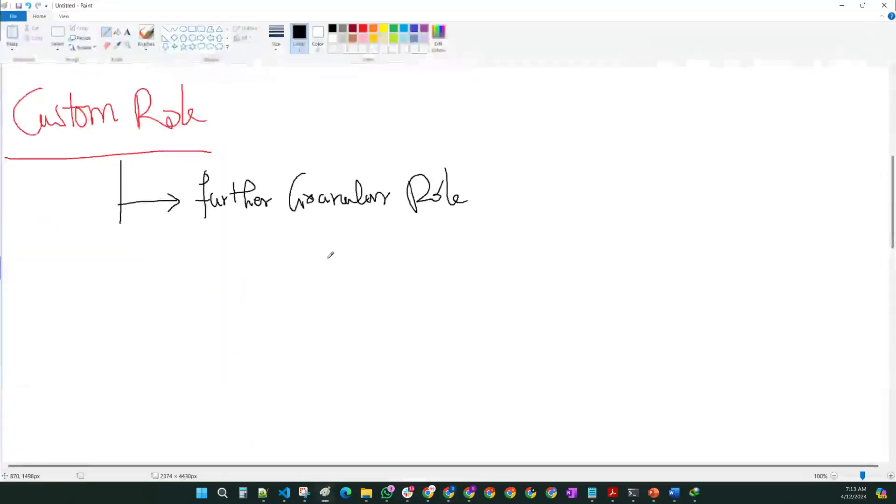
Step: Write 'BDER → User' on the right side of the Paint canvas
scroll(330, 255, "up", 5)
scroll(430, 261, "down", 7)
scroll(513, 140, "up", 2)
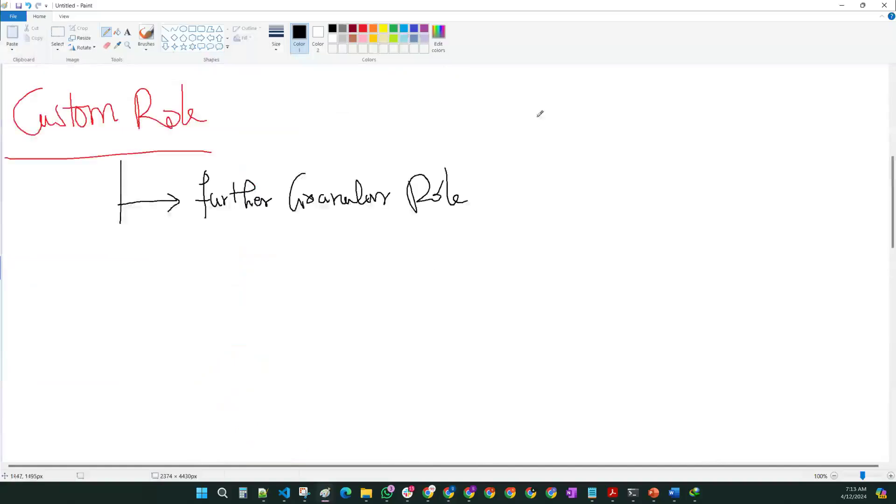
mouse_move(601, 94)
left_mouse_down()
mouse_move(600, 118)
mouse_move(615, 99)
mouse_move(617, 125)
left_mouse_up()
mouse_move(640, 94)
left_mouse_down()
mouse_move(631, 120)
mouse_move(639, 107)
mouse_move(647, 125)
mouse_move(658, 113)
left_mouse_up()
mouse_move(674, 110)
left_mouse_down()
mouse_move(744, 109)
mouse_move(741, 115)
left_mouse_up()
mouse_move(763, 97)
left_mouse_down()
mouse_move(780, 98)
mouse_move(781, 116)
mouse_move(802, 117)
mouse_move(813, 99)
left_mouse_up()
Step: Draw a down arrow from BDER to 'models' and cross it out with an X
mouse_move(613, 137)
left_mouse_down()
mouse_move(620, 199)
mouse_move(628, 191)
left_mouse_up()
left_click_drag(592, 229, 619, 233)
left_click_drag(628, 224, 675, 239)
mouse_move(679, 218)
left_mouse_down()
mouse_move(702, 238)
mouse_move(682, 248)
left_mouse_up()
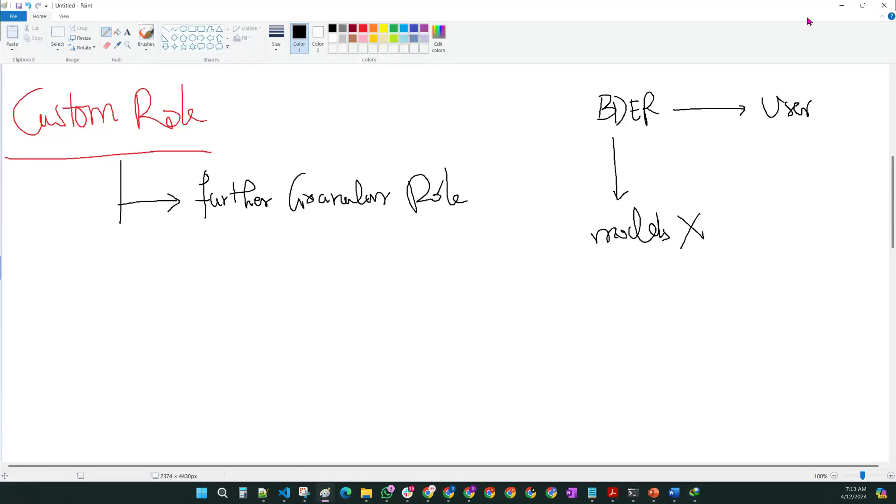
Step: Re-highlight the bigquery.models permissions, then go back to Roles and start CREATE ROLE
left_click(842, 6)
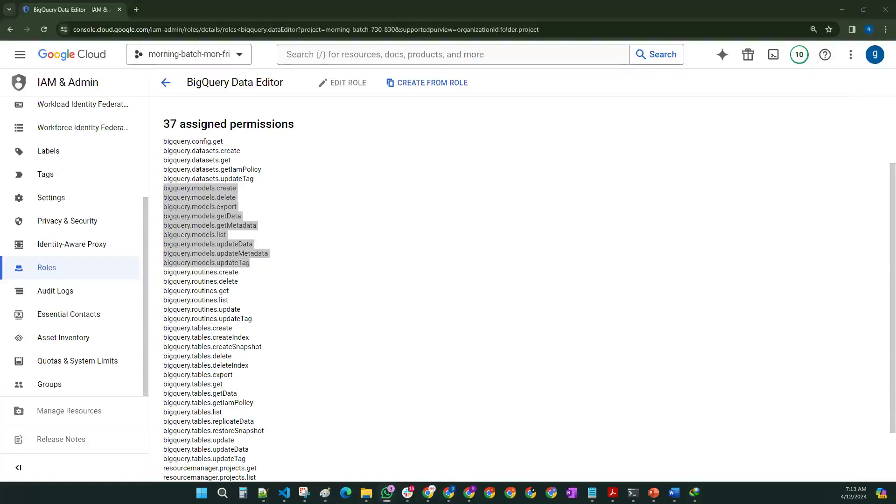
left_click(377, 255)
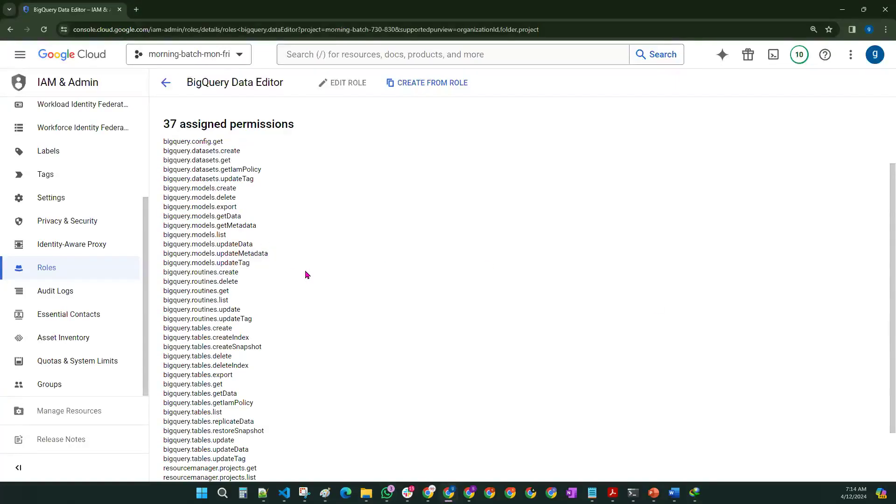
left_click_drag(251, 264, 163, 187)
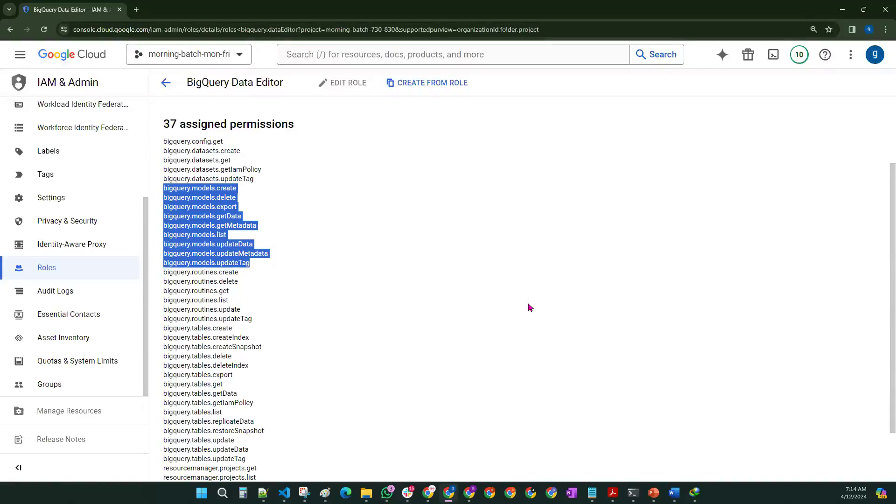
left_click(531, 308)
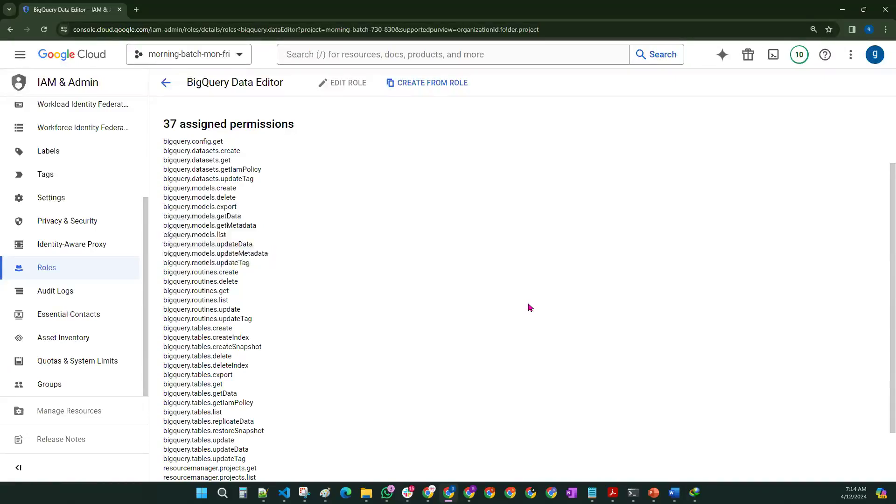
left_click(165, 84)
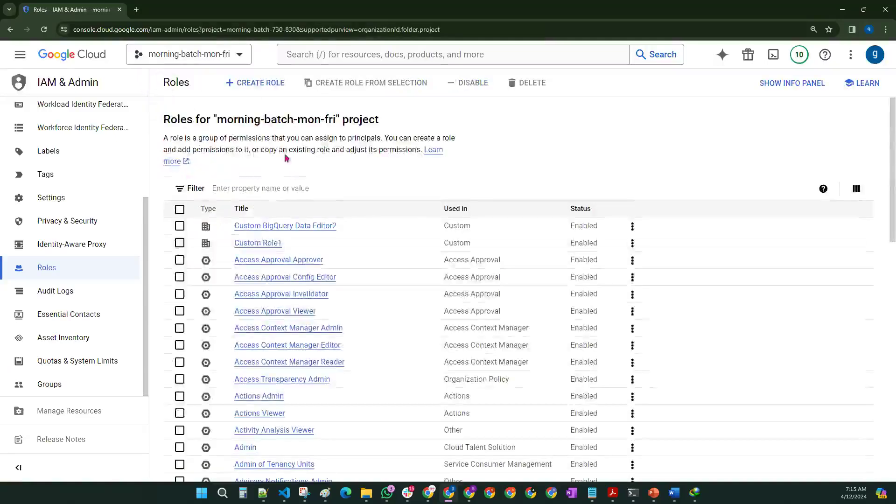
left_click(256, 83)
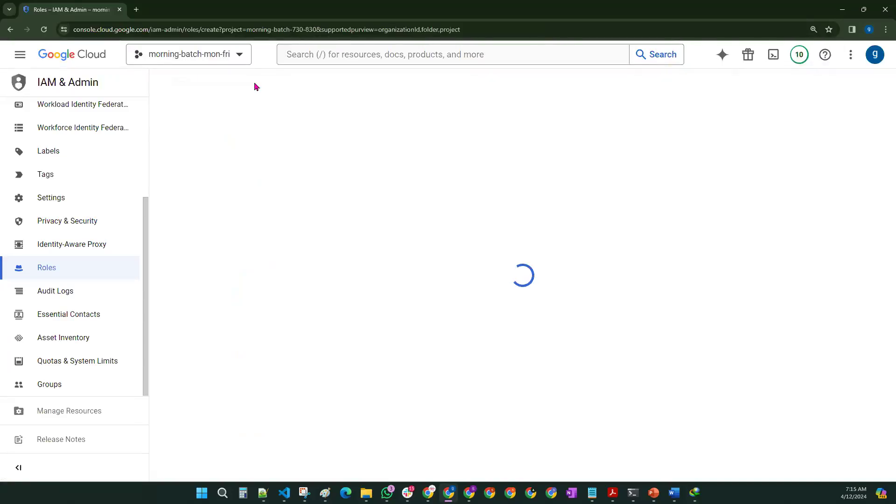
Step: In Paint, draw branch 1 labelled 'Scratch' under the Custom Role note
left_click(326, 492)
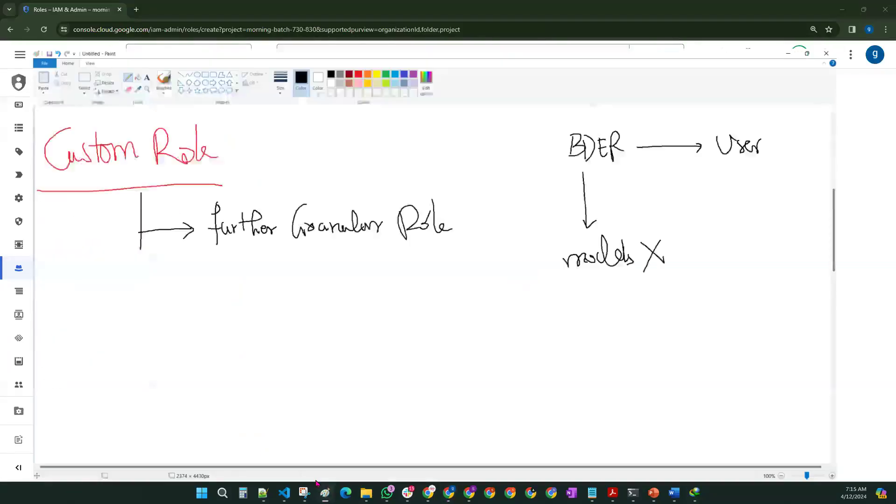
mouse_move(120, 223)
left_mouse_down()
mouse_move(183, 275)
mouse_move(164, 286)
left_mouse_up()
mouse_move(227, 266)
left_mouse_down()
mouse_move(219, 276)
mouse_move(233, 286)
left_mouse_up()
left_click_drag(239, 276, 237, 285)
left_click_drag(242, 268, 248, 288)
left_click_drag(142, 256, 142, 270)
mouse_move(256, 275)
left_mouse_down()
mouse_move(266, 285)
mouse_move(276, 273)
mouse_move(282, 284)
left_mouse_up()
left_click_drag(290, 255, 299, 281)
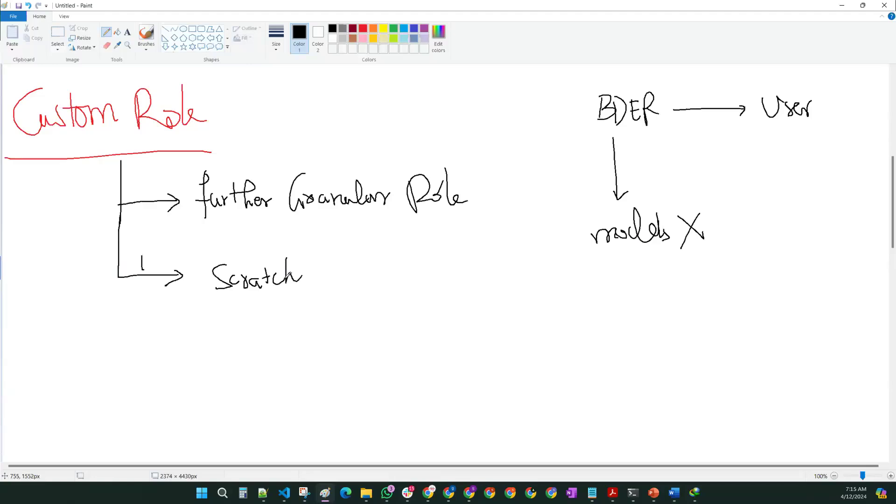
Step: Add branch 2 labelled 'Already existing Pre-defined', then minimize Paint
mouse_move(117, 273)
left_mouse_down()
mouse_move(117, 311)
mouse_move(180, 338)
mouse_move(169, 345)
left_mouse_up()
mouse_move(134, 321)
left_mouse_down()
mouse_move(145, 316)
mouse_move(148, 327)
left_mouse_up()
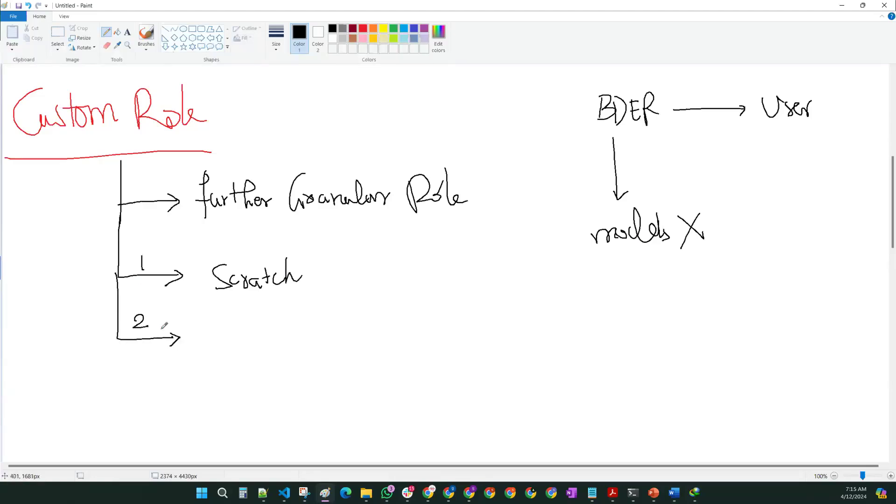
mouse_move(209, 346)
left_mouse_down()
mouse_move(218, 325)
mouse_move(220, 345)
left_mouse_up()
mouse_move(209, 336)
left_mouse_down()
mouse_move(262, 334)
mouse_move(266, 344)
mouse_move(358, 335)
mouse_move(350, 323)
mouse_move(393, 339)
mouse_move(435, 332)
mouse_move(449, 352)
mouse_move(453, 342)
mouse_move(476, 346)
left_mouse_up()
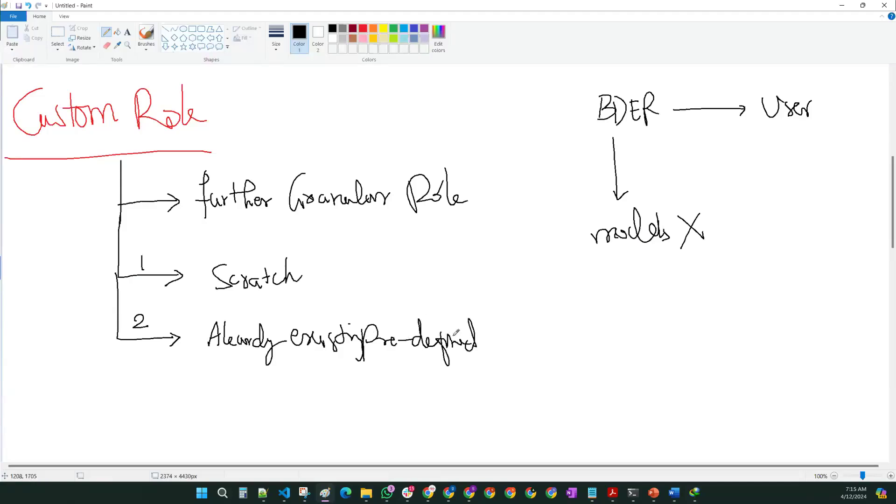
left_click(842, 5)
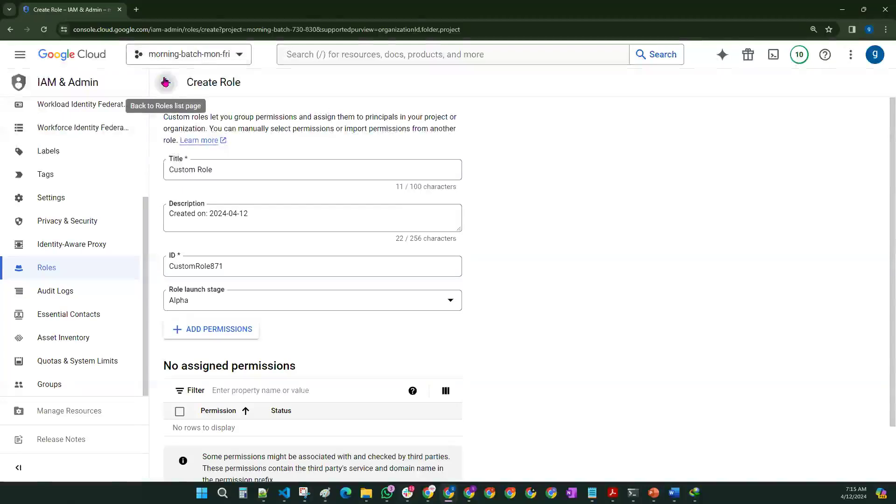
Step: Return to Roles and start a new role form: Custom Role, ID CustomRole903, no permissions
left_click(166, 83)
left_click(240, 89)
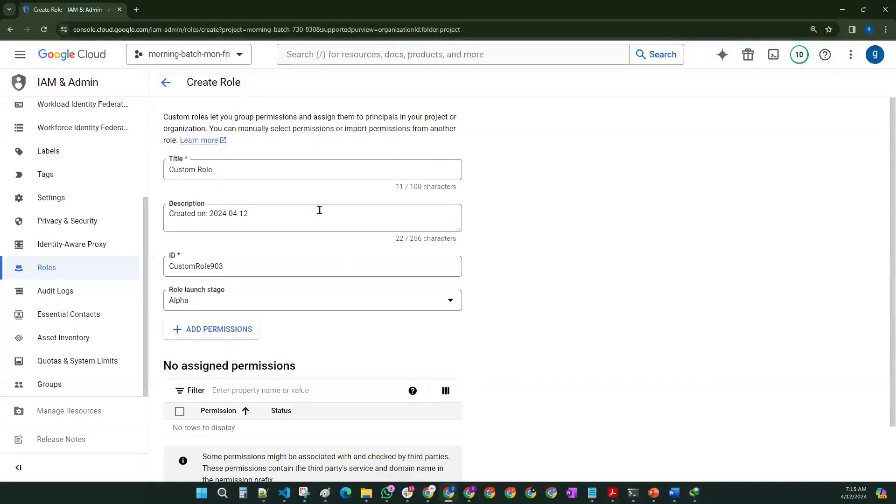
scroll(320, 210, "down", 2)
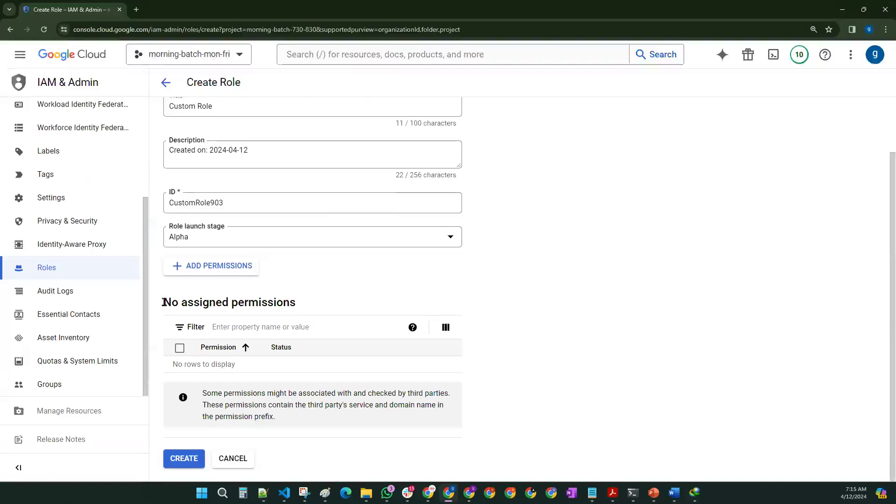
left_click_drag(166, 301, 299, 305)
scroll(466, 318, "up", 2)
left_click(514, 379)
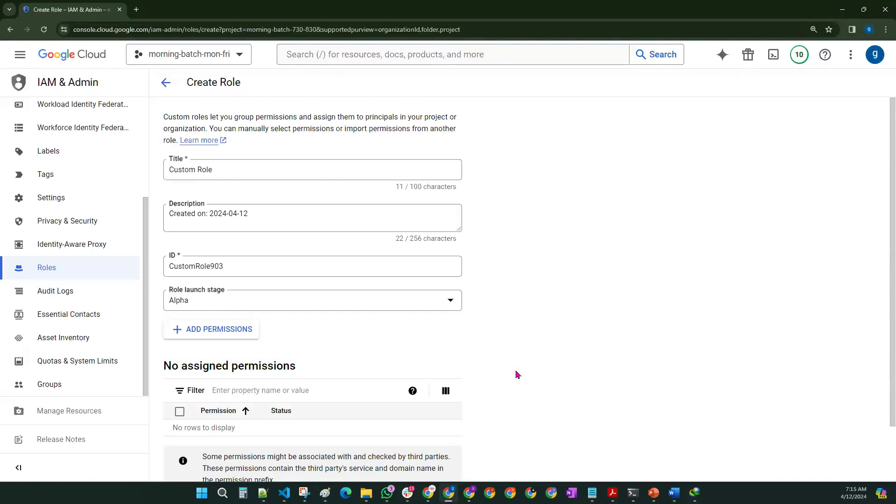
scroll(465, 351, "down", 1)
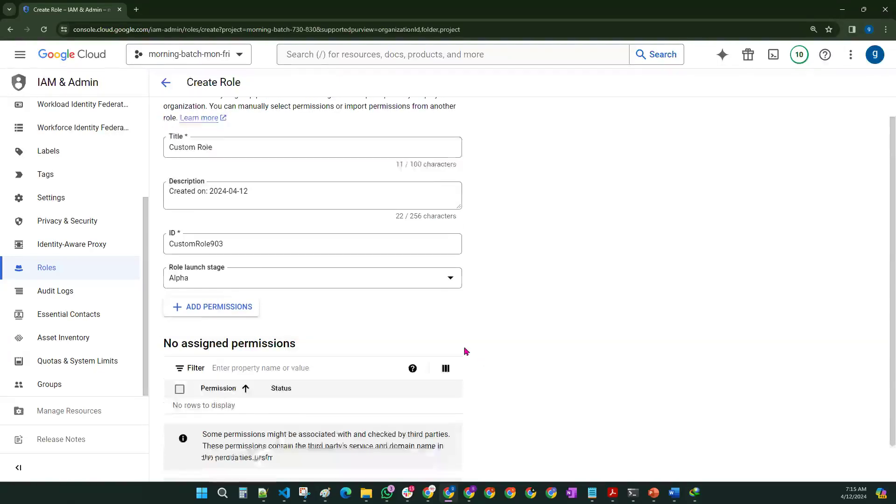
Step: Add accessapproval.requests approve, dismiss, get, invalidate and list permissions to the role
left_click(241, 270)
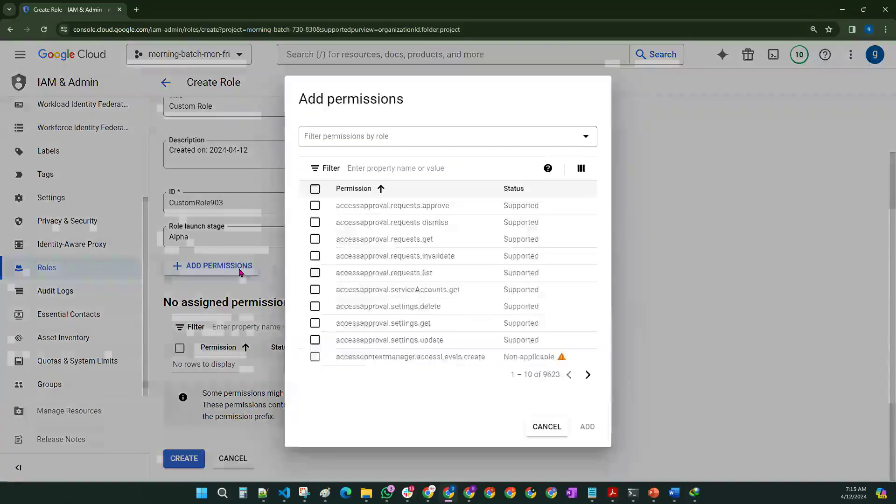
left_click(315, 205)
left_click(315, 222)
left_click(315, 238)
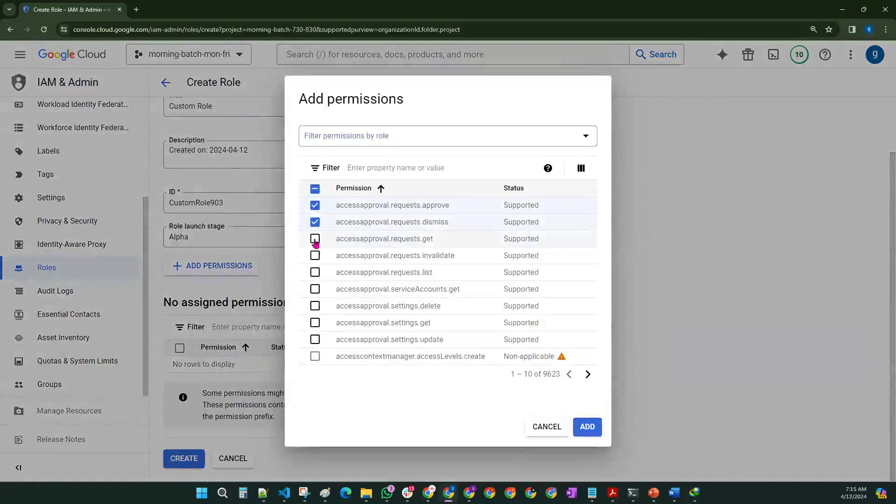
left_click(315, 256)
left_click(315, 273)
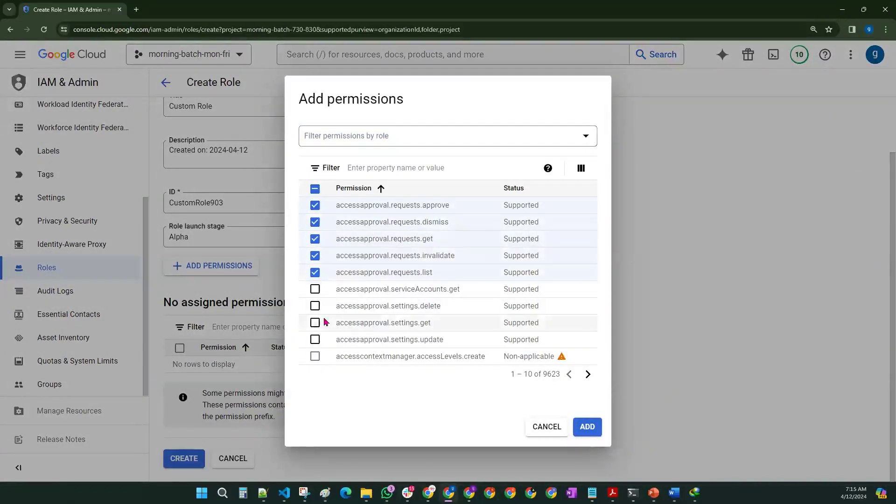
left_click(587, 428)
Step: Change the role title to 'Custom Role 2'
scroll(294, 336, "down", 2)
scroll(295, 325, "up", 4)
triple_click(232, 172)
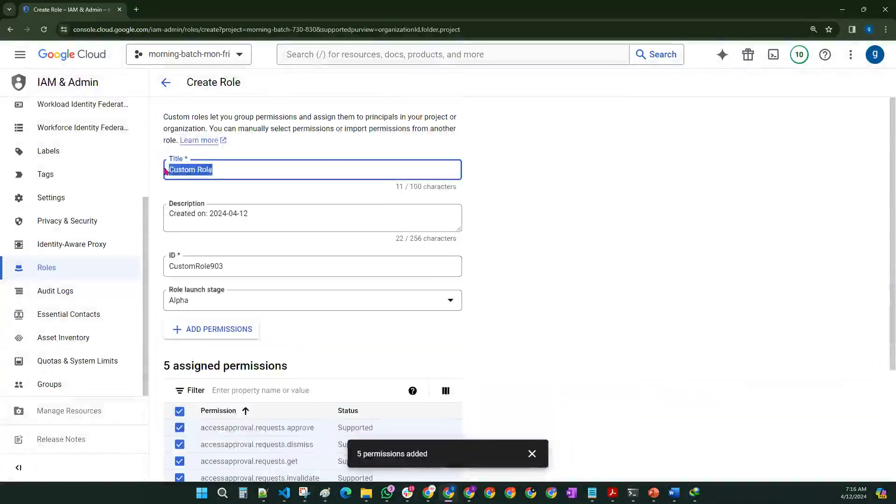
left_click(232, 173)
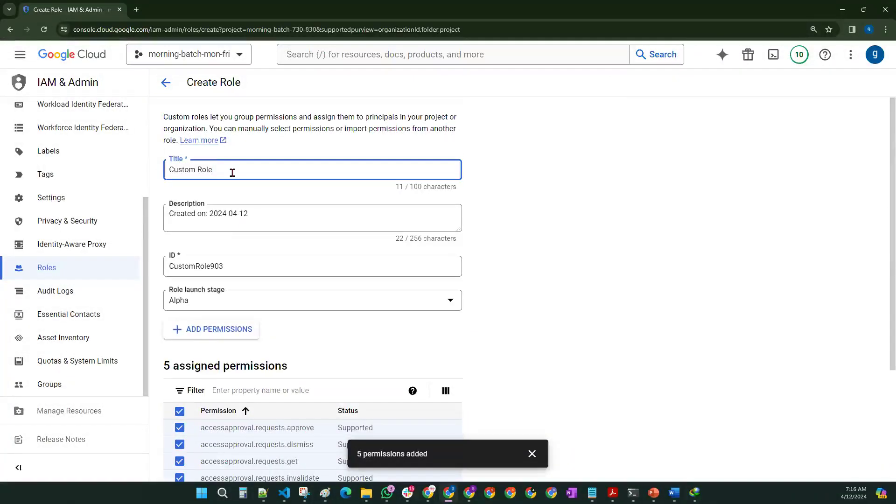
scroll(346, 298, "down", 3)
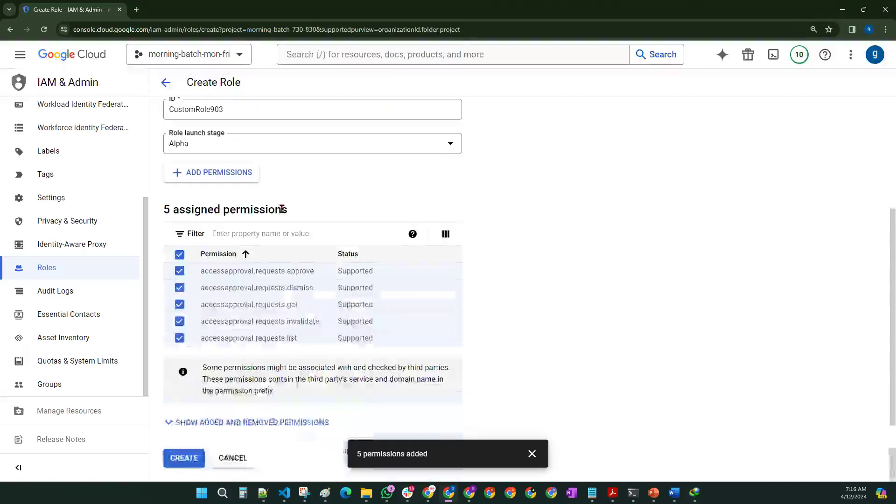
type("2")
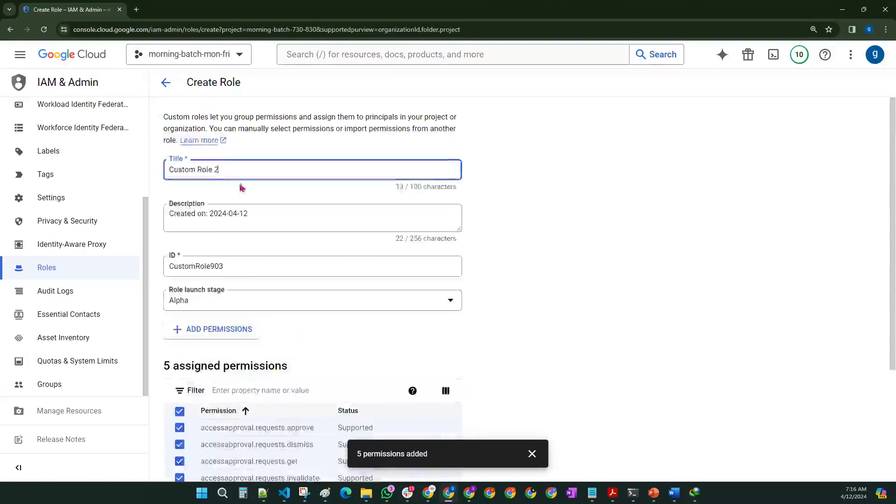
scroll(207, 176, "down", 3)
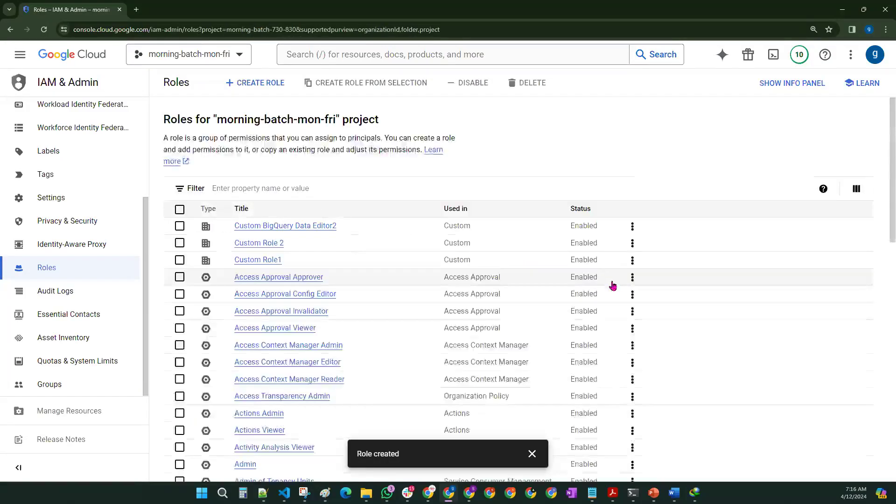
Step: Inspect Custom Role 2's details and five permissions, then bring up the Filter property options
left_click(180, 243)
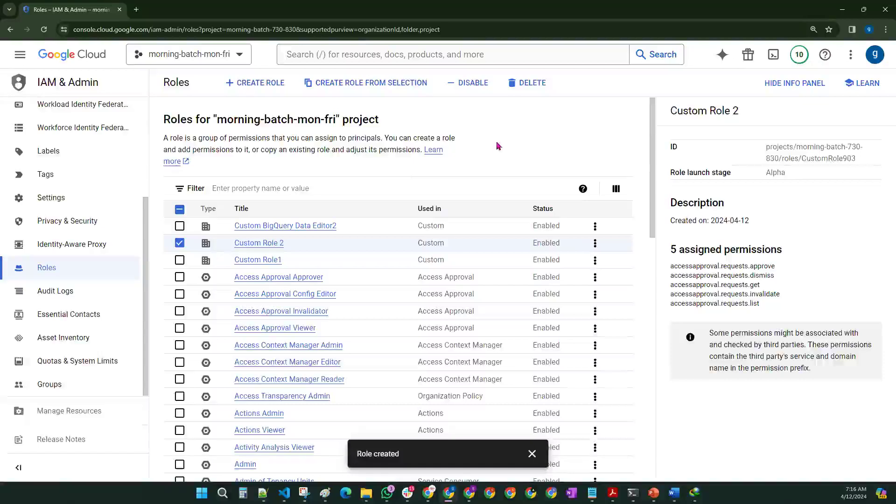
left_click(328, 187)
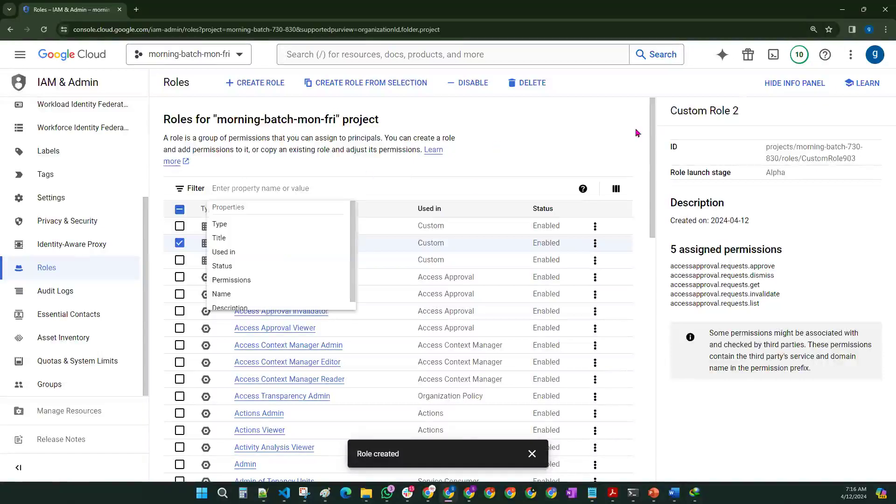
left_click(180, 243)
left_click(268, 187)
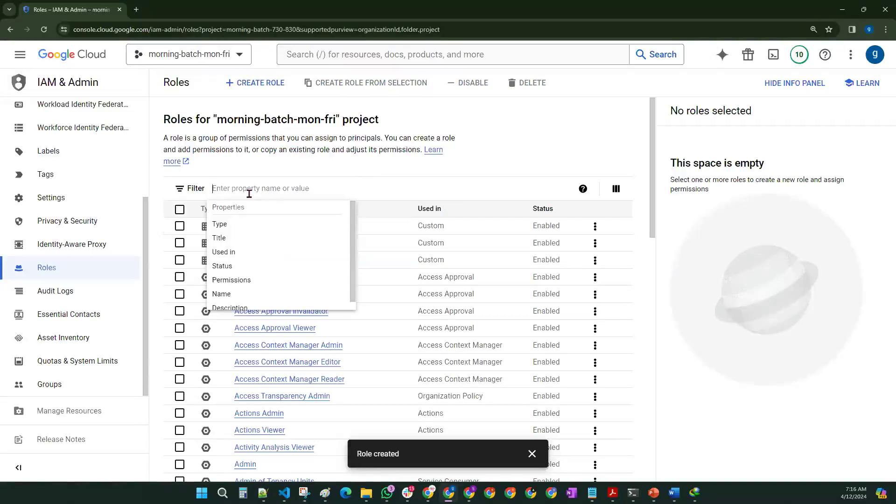
Step: Filter roles by 'bigquery', open BigQuery Data Editor, and review its 37 permissions including bigquery.models
type("bigquery")
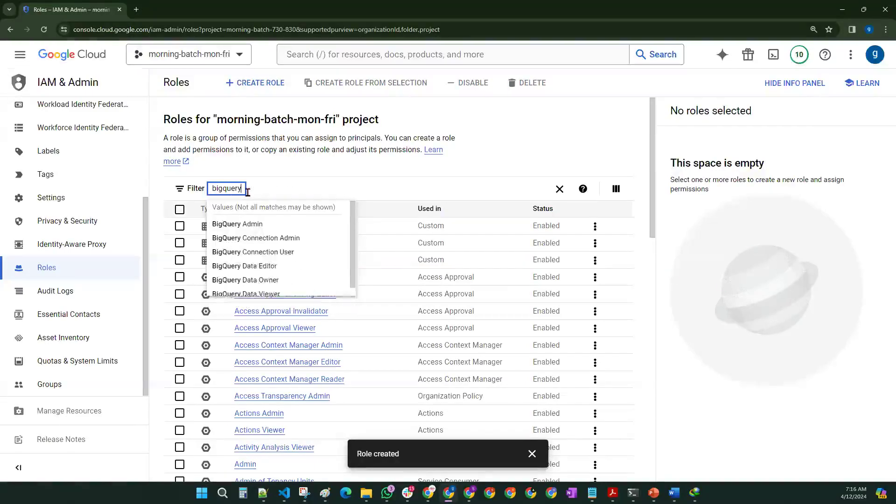
left_click(257, 266)
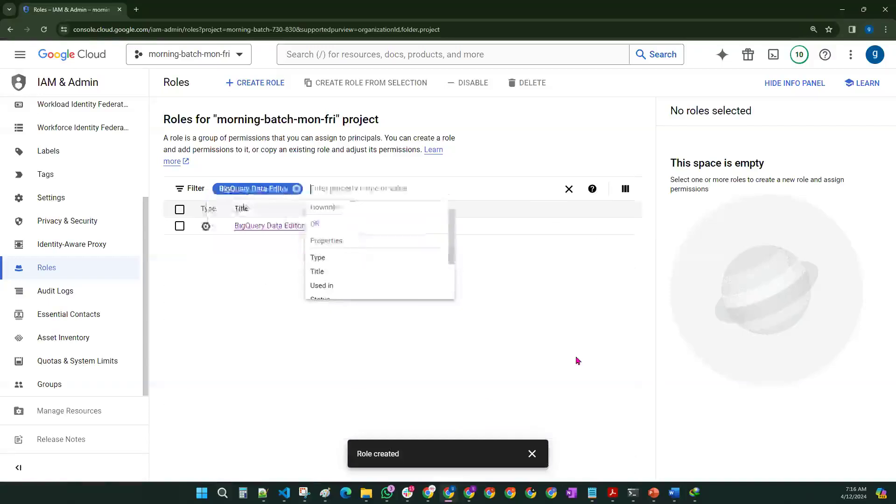
left_click(411, 284)
left_click(278, 229)
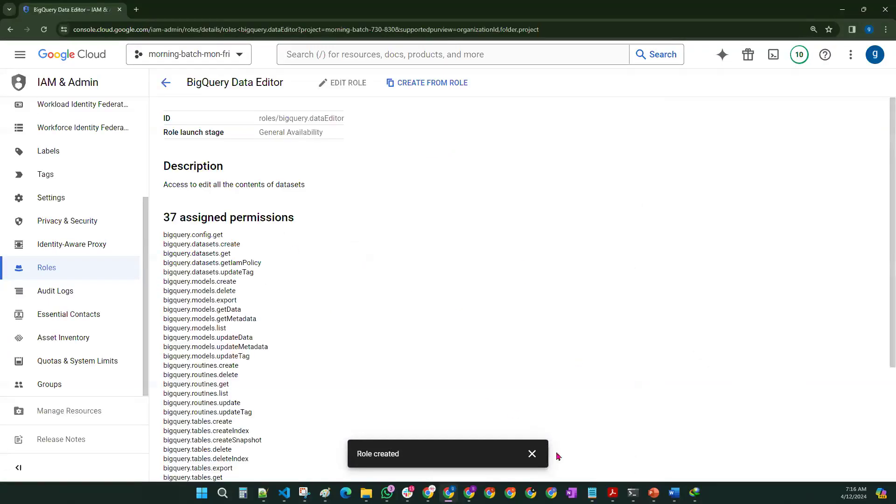
left_click(532, 453)
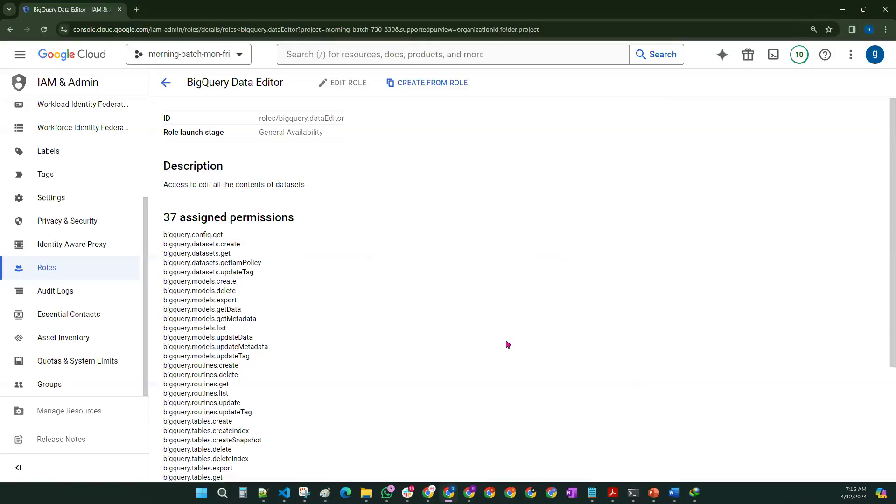
left_click_drag(163, 217, 308, 216)
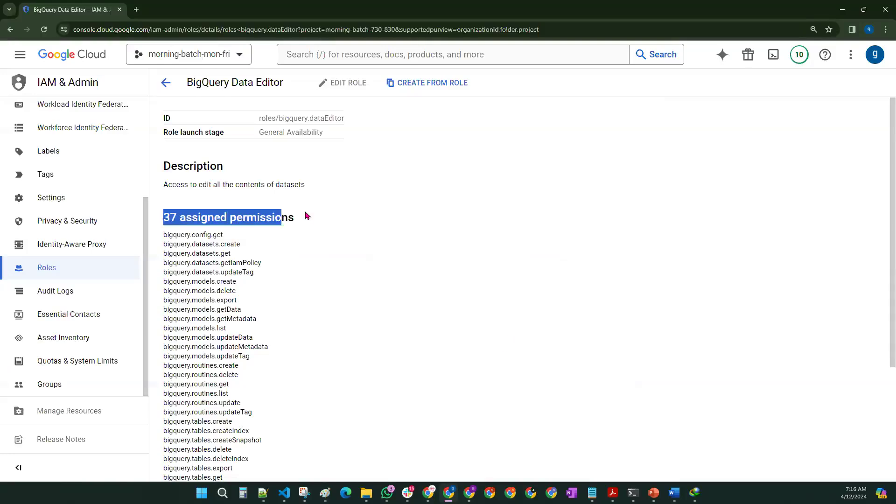
left_click(445, 268)
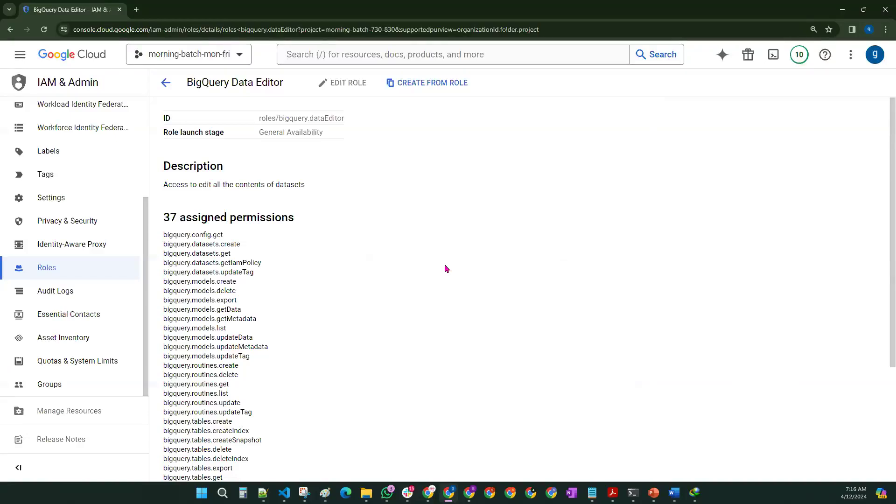
scroll(233, 263, "down", 1)
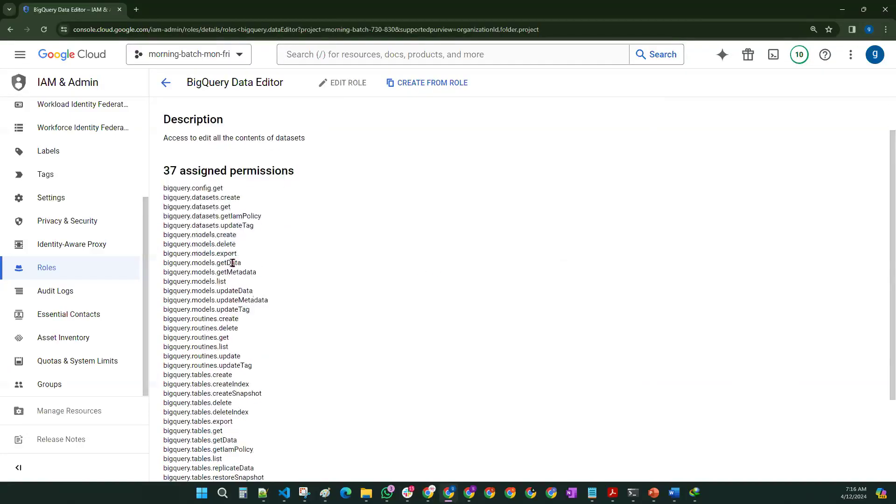
left_click_drag(264, 313, 169, 230)
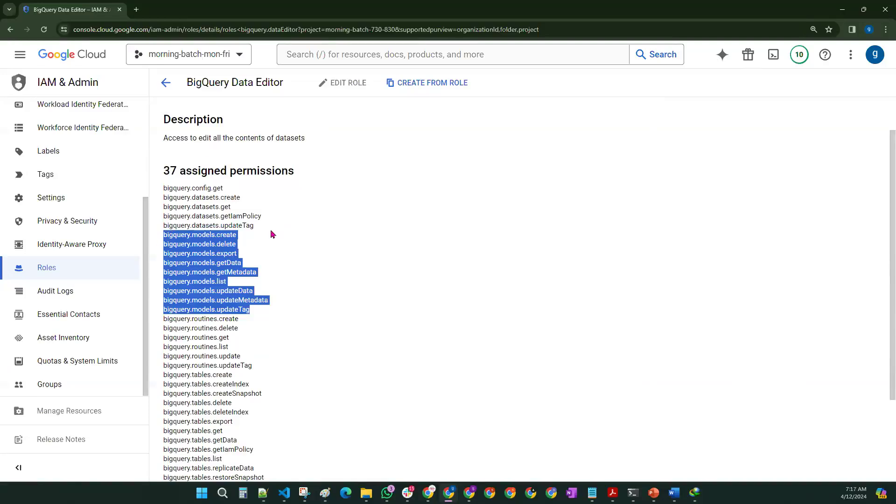
Step: Create a role from BigQuery Data Editor titled 'Custom BigQuery Data Editor 2'
left_click(411, 83)
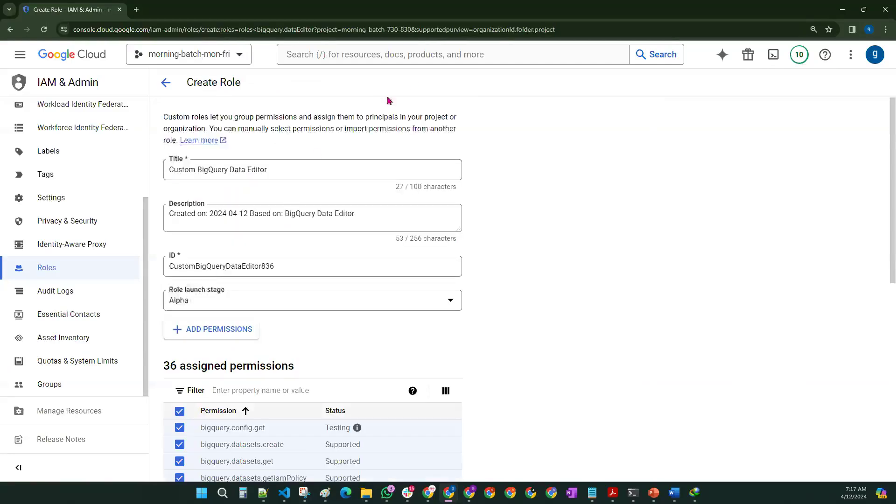
left_click_drag(277, 171, 167, 170)
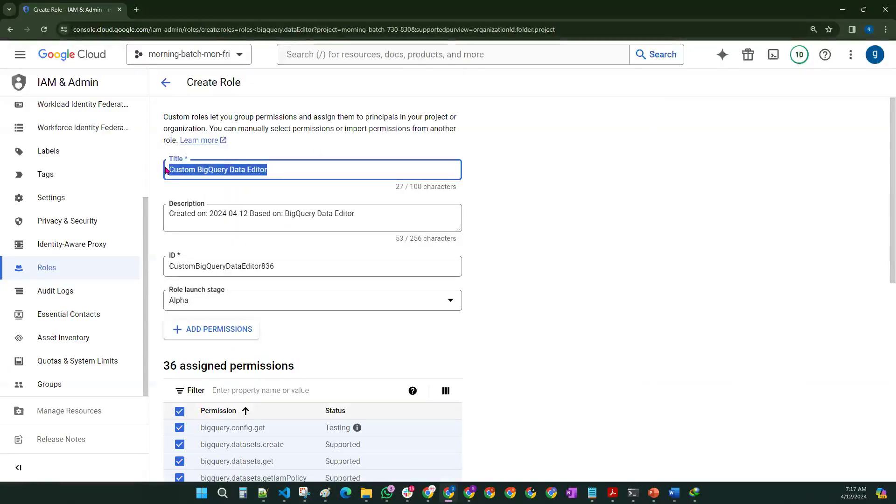
left_click(297, 169)
type("2")
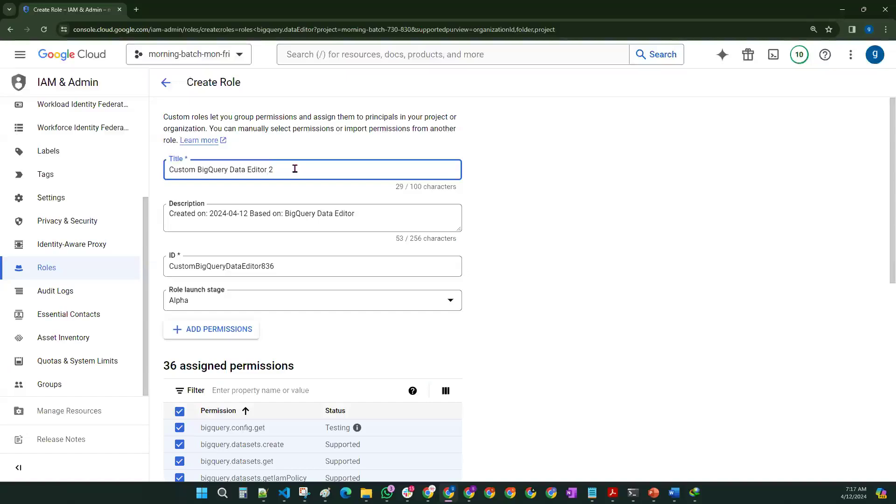
scroll(567, 210, "down", 5)
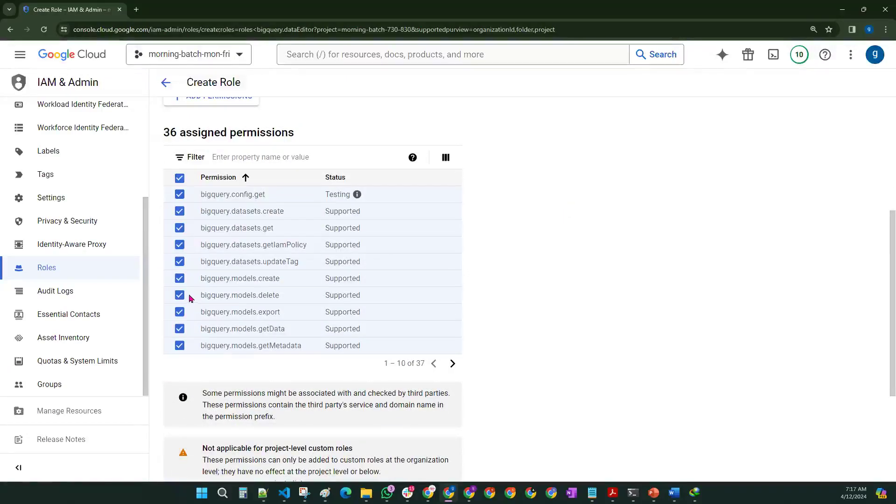
Step: Remove the nine bigquery.models permissions, from create through updateTag, across both pages
left_click(180, 279)
left_click(180, 295)
left_click(180, 312)
left_click(179, 329)
left_click(179, 345)
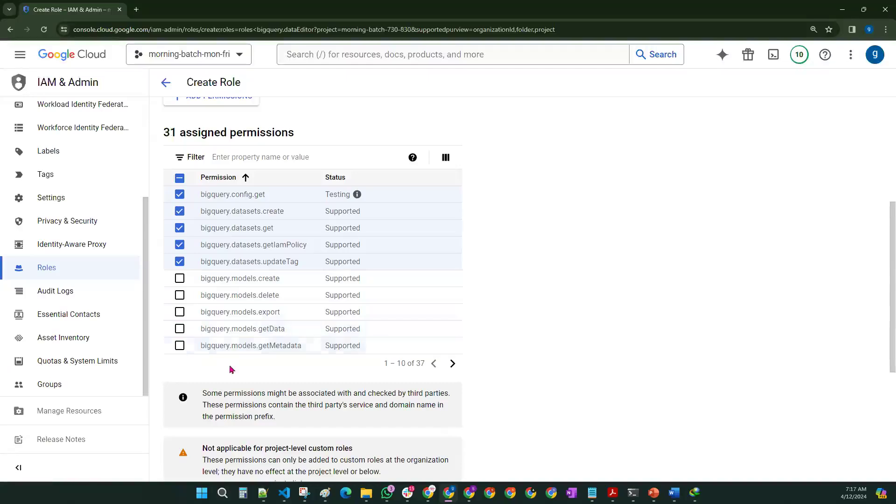
left_click(451, 364)
left_click(180, 195)
left_click(180, 211)
left_click(179, 228)
left_click(180, 245)
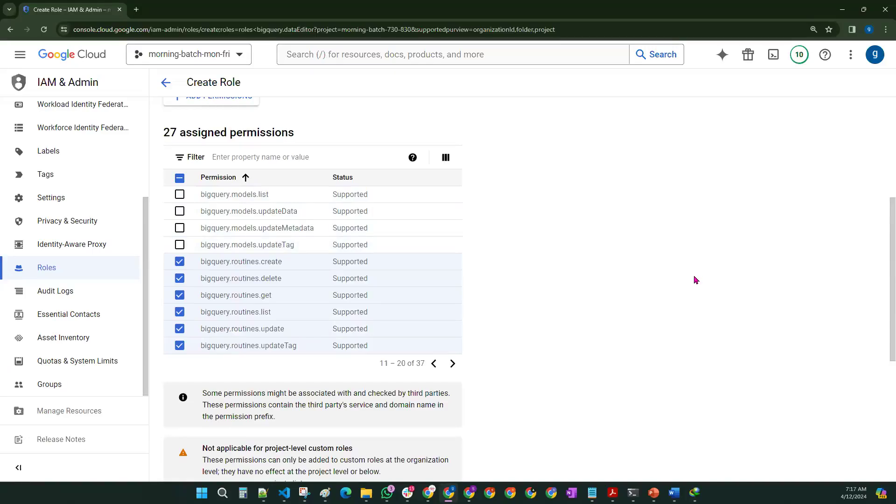
scroll(696, 280, "up", 3)
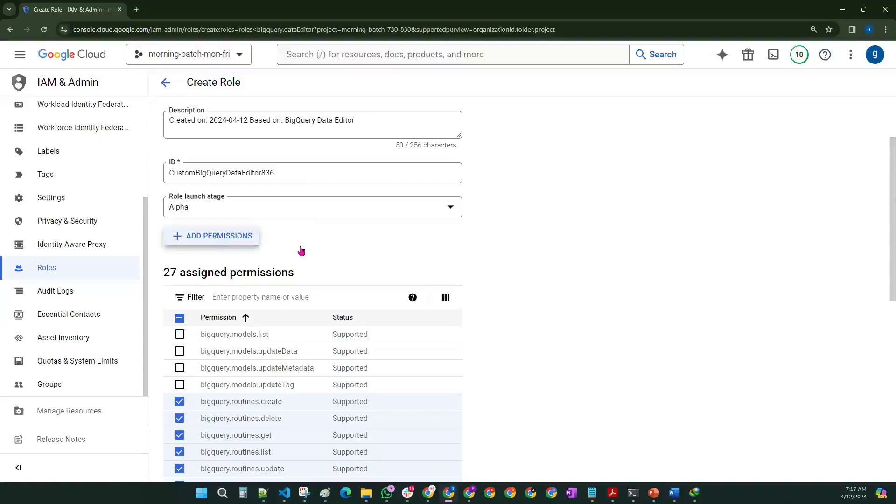
Step: Add accessapproval.requests approve, dismiss and get permissions to the role
left_click(243, 239)
left_click(315, 206)
left_click(316, 223)
left_click(315, 238)
left_click(587, 427)
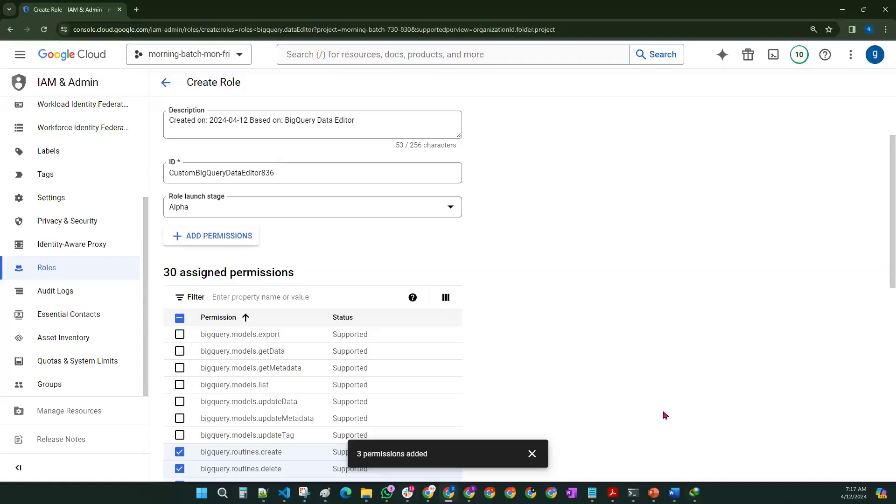
left_click(533, 454)
Step: Review the added and removed permissions, then create the role
scroll(547, 413, "down", 5)
scroll(544, 415, "down", 5)
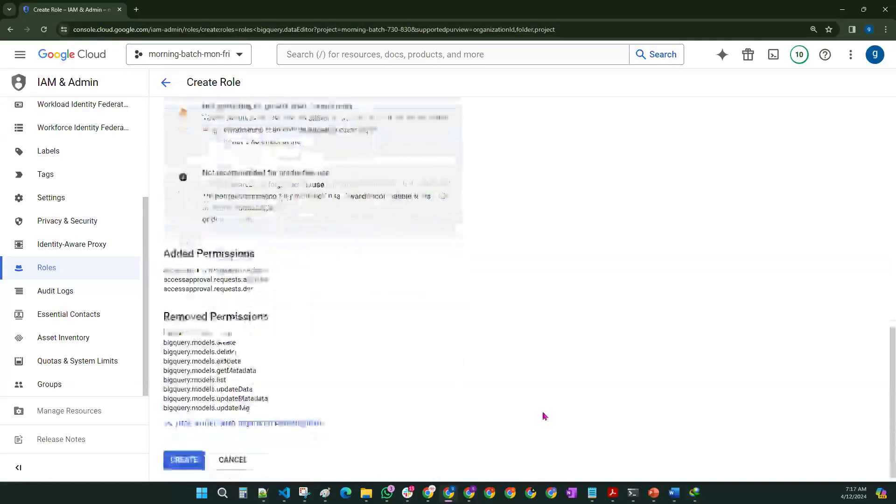
left_click_drag(163, 268, 262, 290)
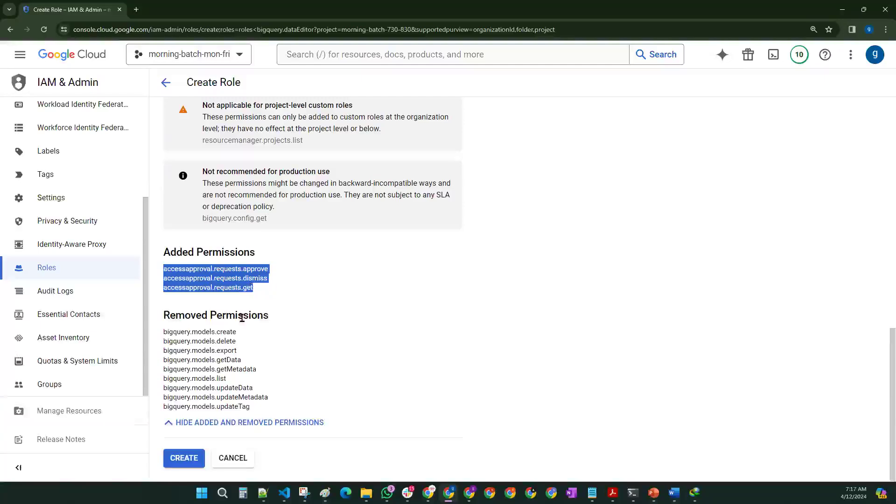
left_click_drag(165, 332, 316, 398)
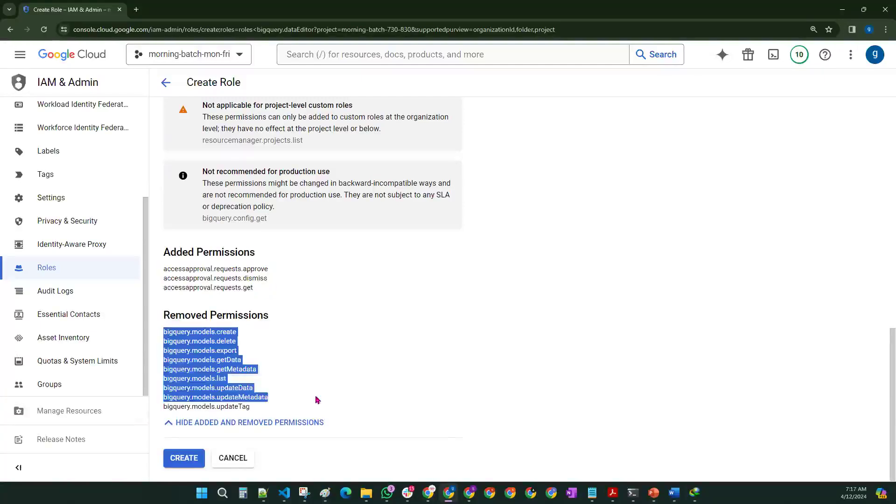
left_click(184, 460)
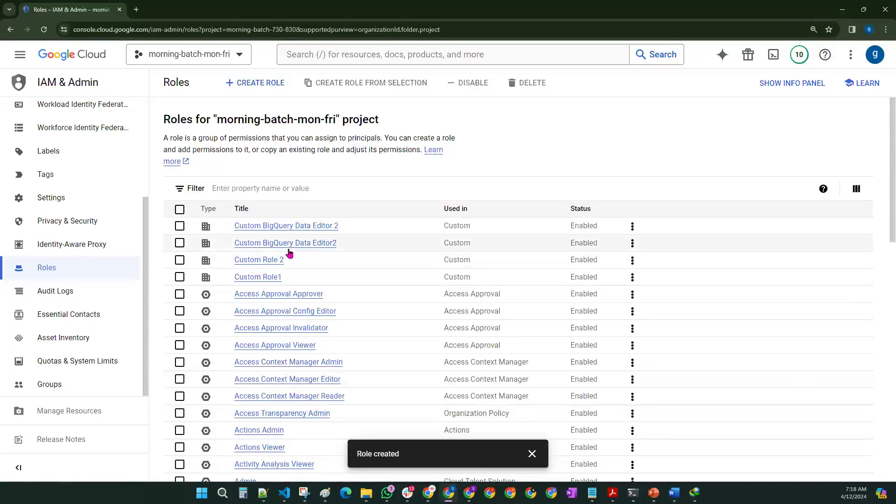
Step: Retitle Custom BigQuery Data Editor 2 to 'test-custom role' and save the update
left_click(286, 226)
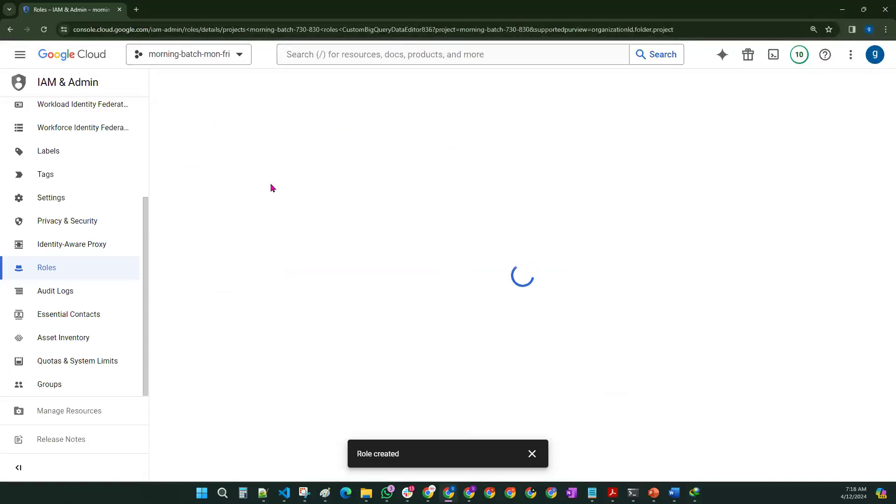
left_click(380, 83)
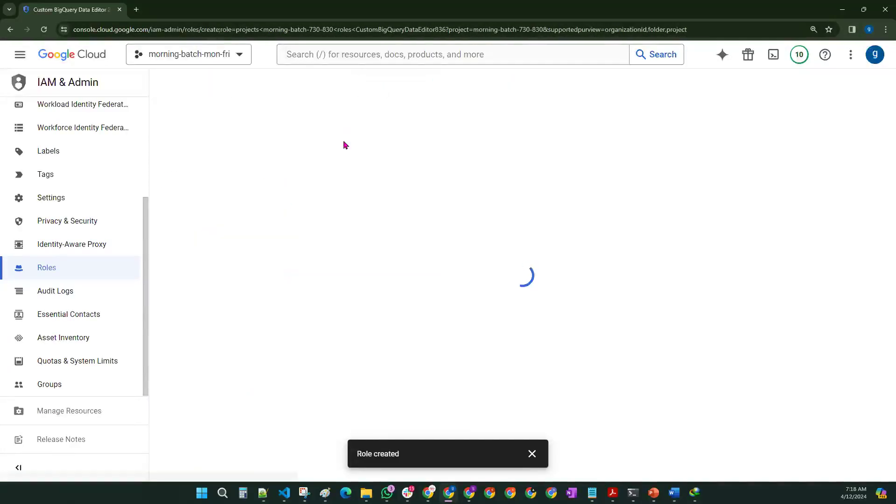
left_click_drag(285, 198, 134, 201)
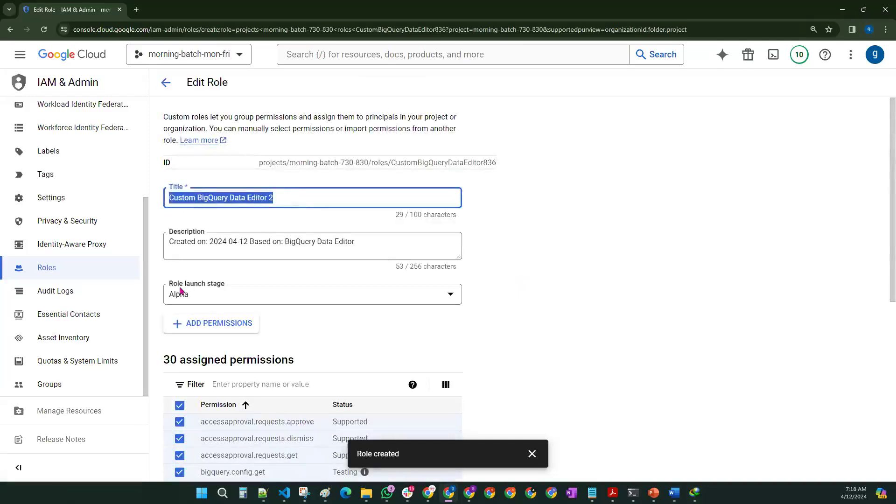
type("te")
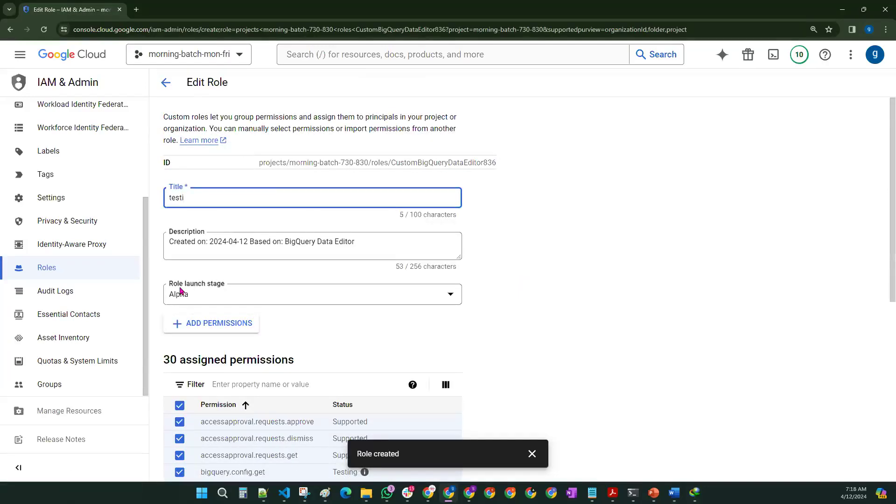
type("st-custom role")
left_click(691, 292)
scroll(526, 359, "down", 5)
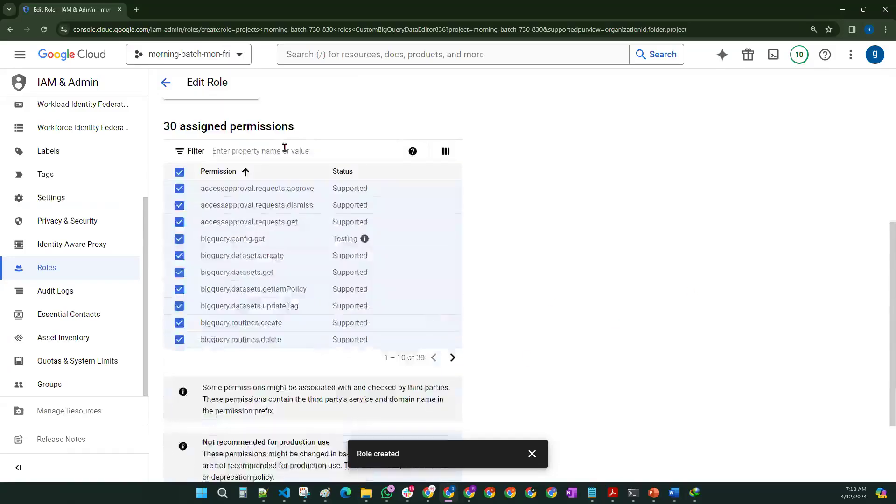
scroll(278, 244, "down", 2)
left_click(184, 456)
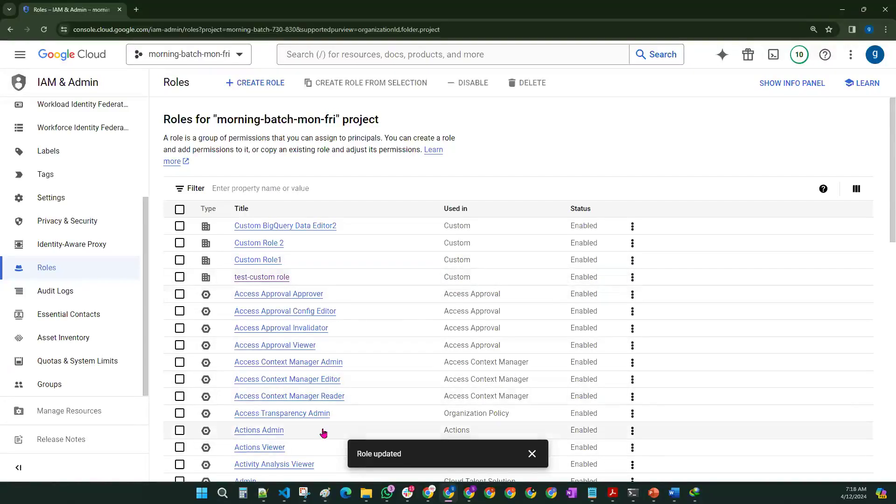
Step: Open the project's IAM page and the Grant access panel with Add principals and Assign roles
scroll(77, 278, "up", 3)
scroll(75, 271, "up", 1)
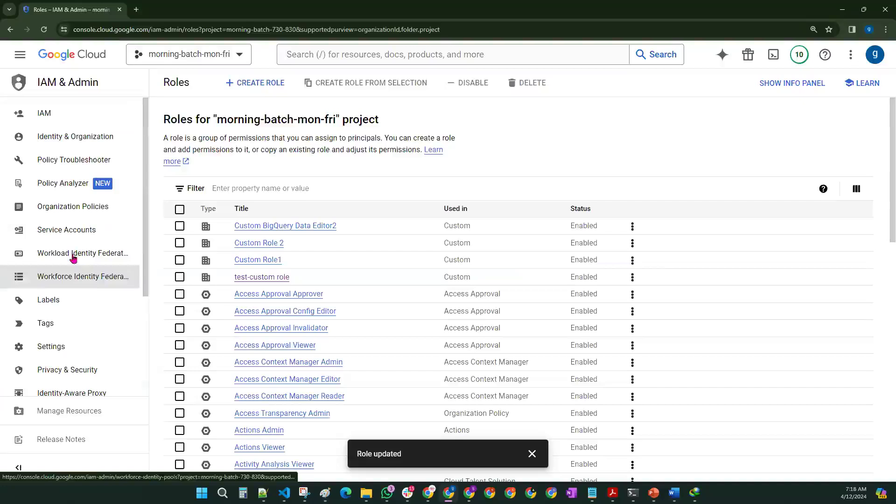
left_click(69, 112)
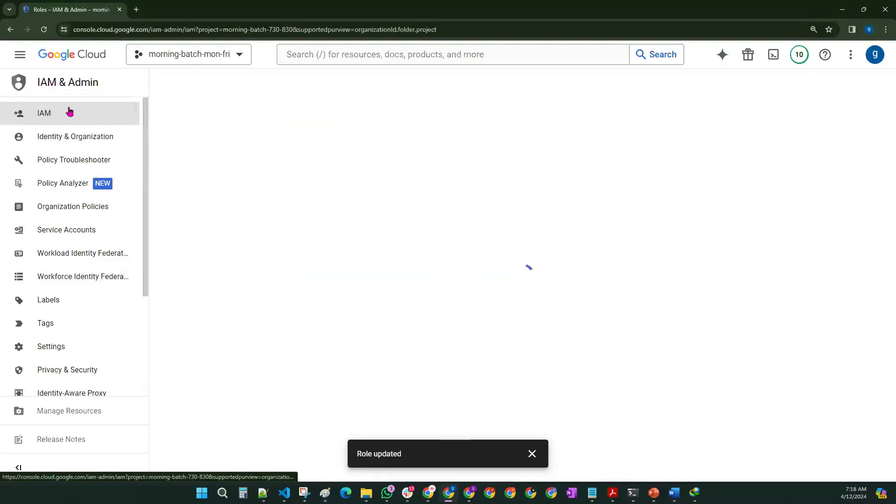
left_click(532, 454)
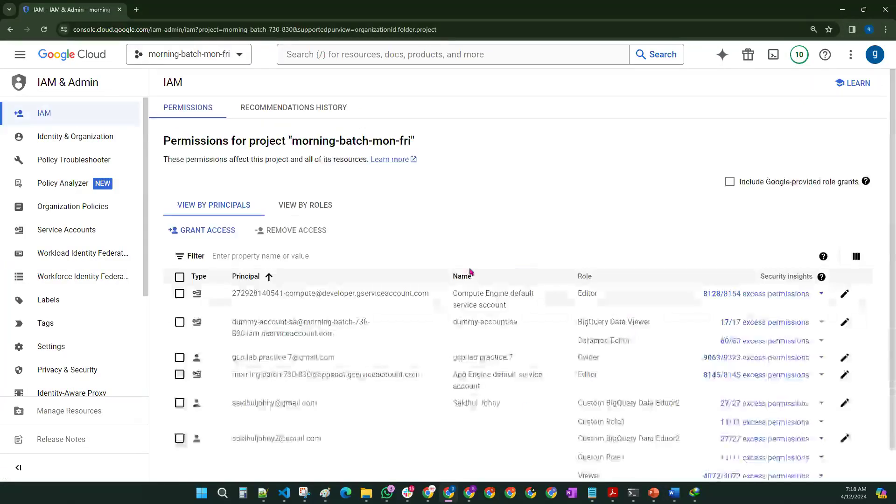
left_click(223, 231)
left_click_drag(417, 183, 485, 186)
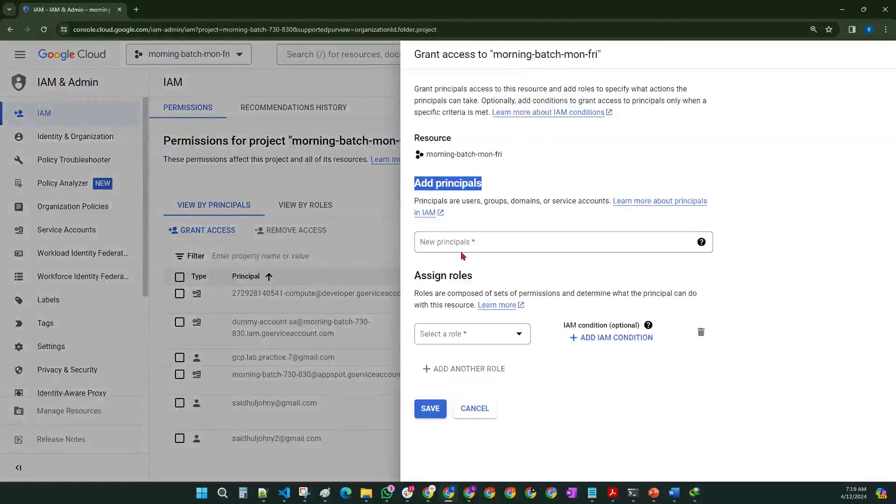
left_click_drag(415, 276, 493, 277)
left_click(597, 419)
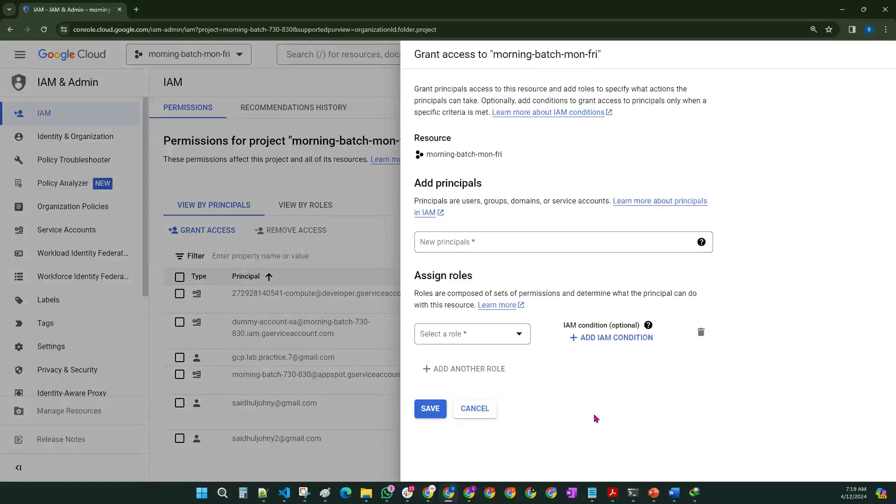
Step: Browse the Basic and Custom roles in the role picker, then cancel without granting
left_click(511, 341)
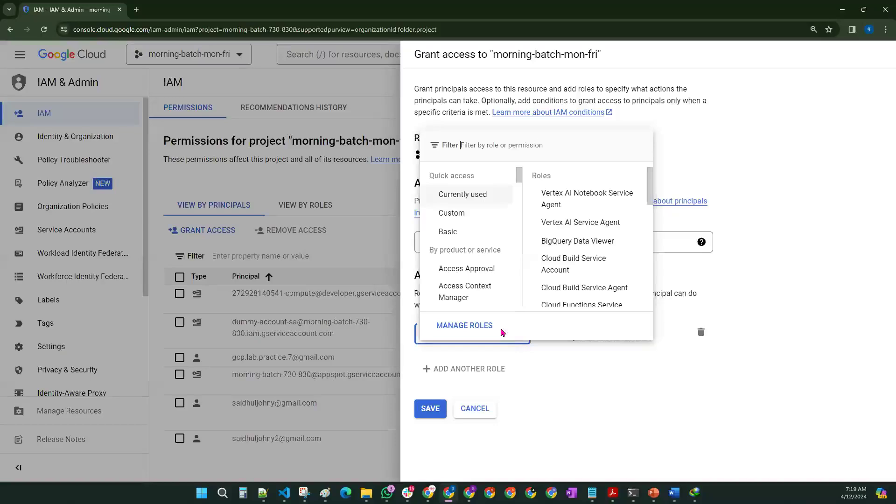
left_click(452, 233)
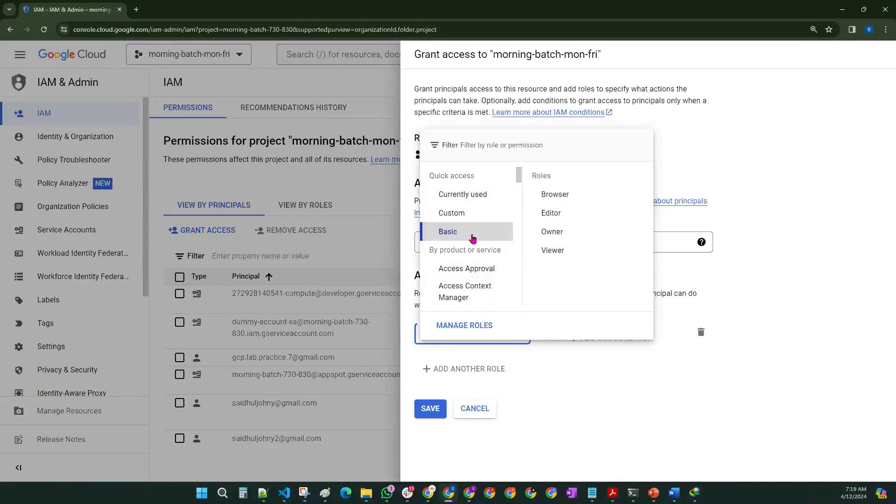
left_click(467, 215)
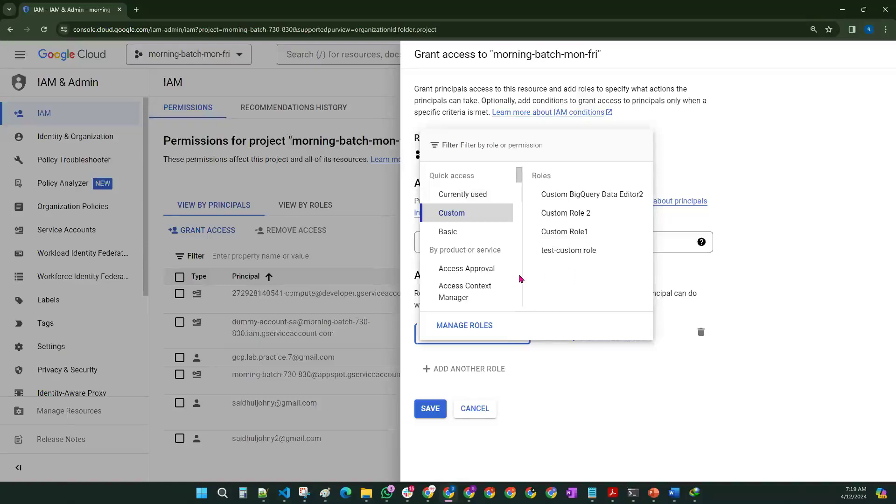
scroll(450, 248, "down", 1)
left_click_drag(429, 203, 504, 205)
left_click(819, 396)
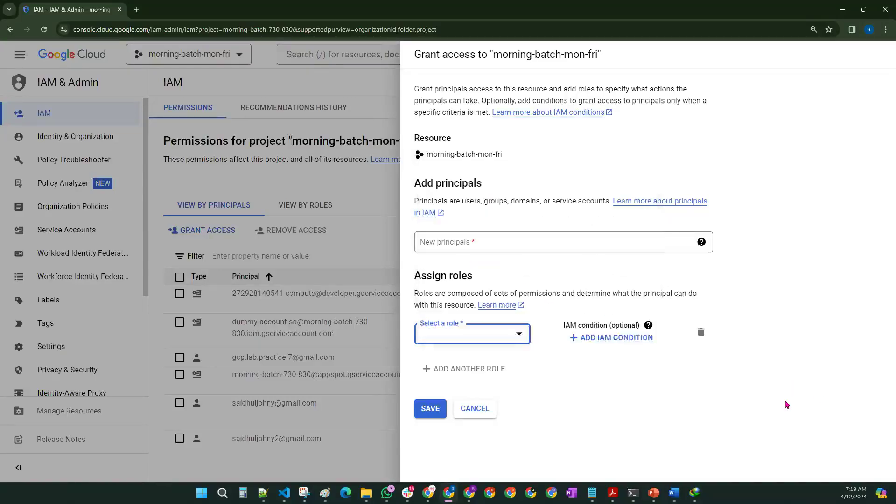
left_click(474, 412)
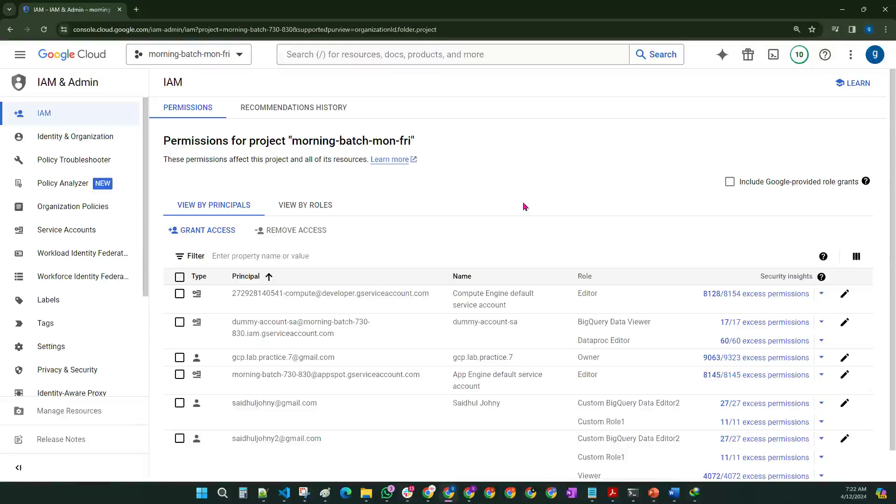
Step: Grant the user's e-mail account the Custom test-custom role and save the policy
left_click(207, 230)
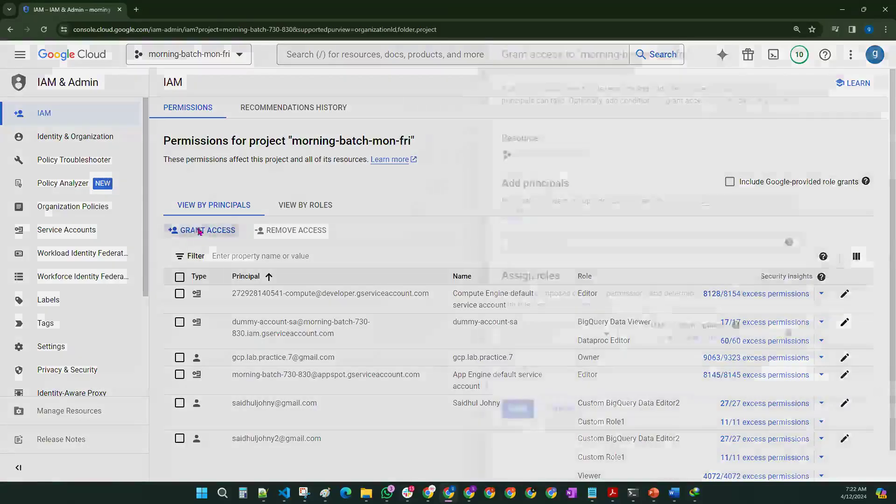
left_click(465, 247)
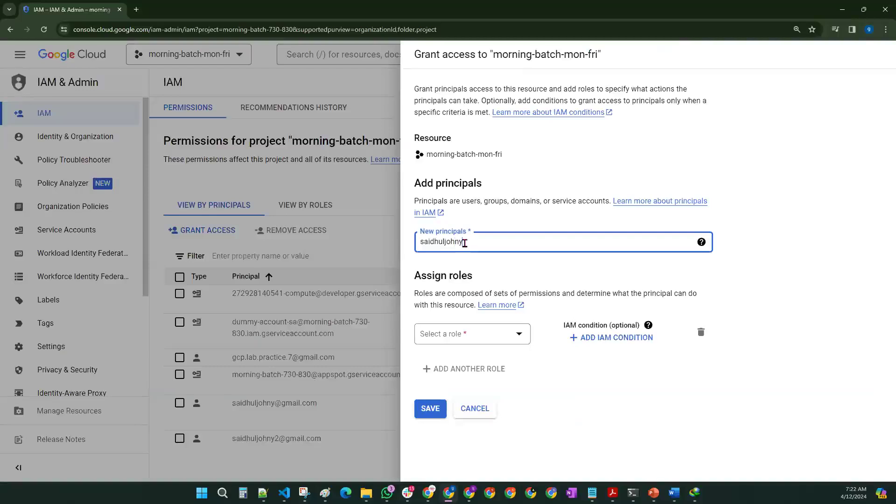
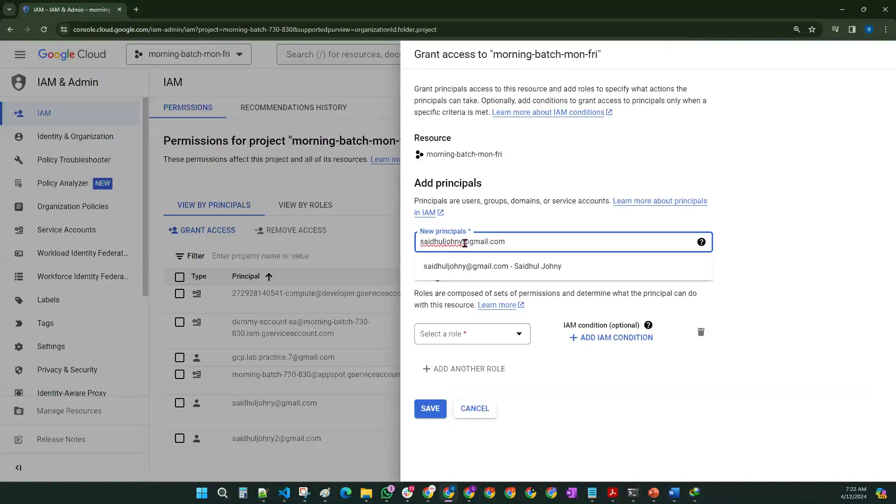
left_click(486, 267)
left_click(441, 336)
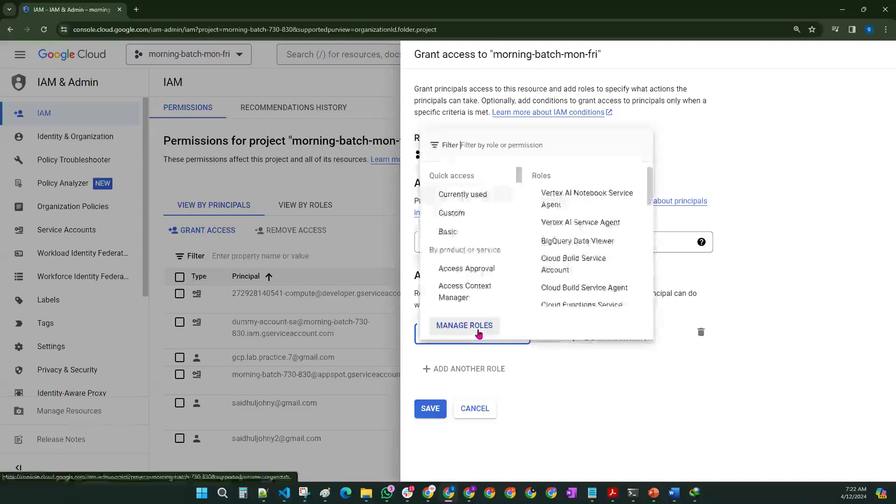
left_click(473, 212)
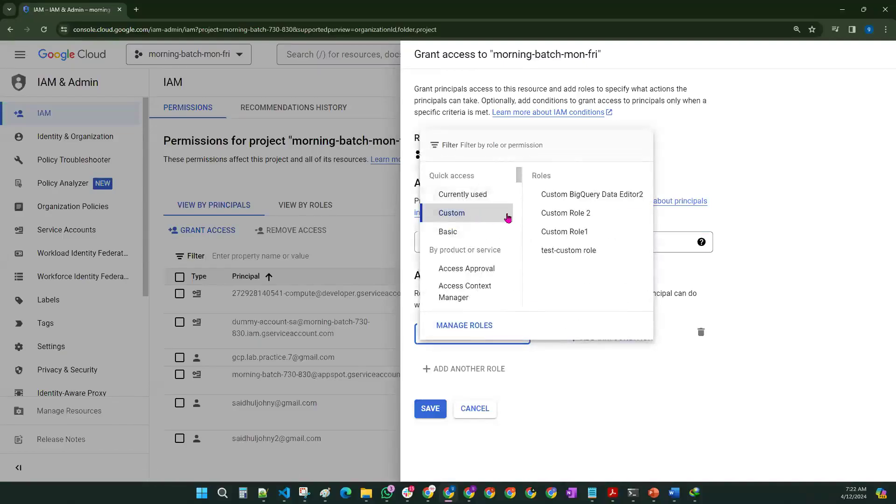
left_click(551, 252)
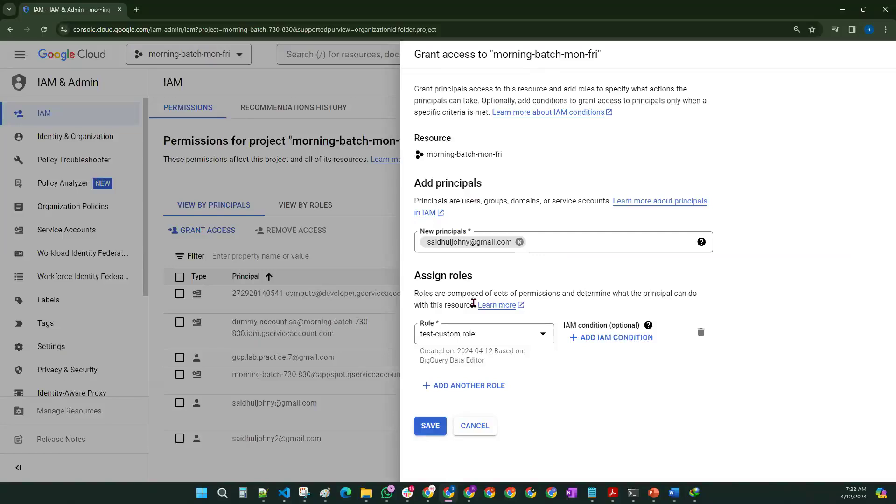
left_click(429, 434)
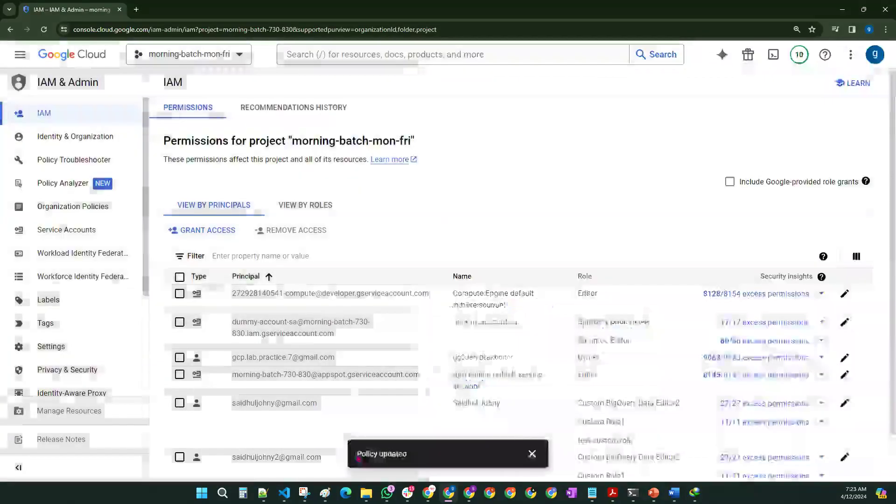
left_click_drag(355, 462, 414, 457)
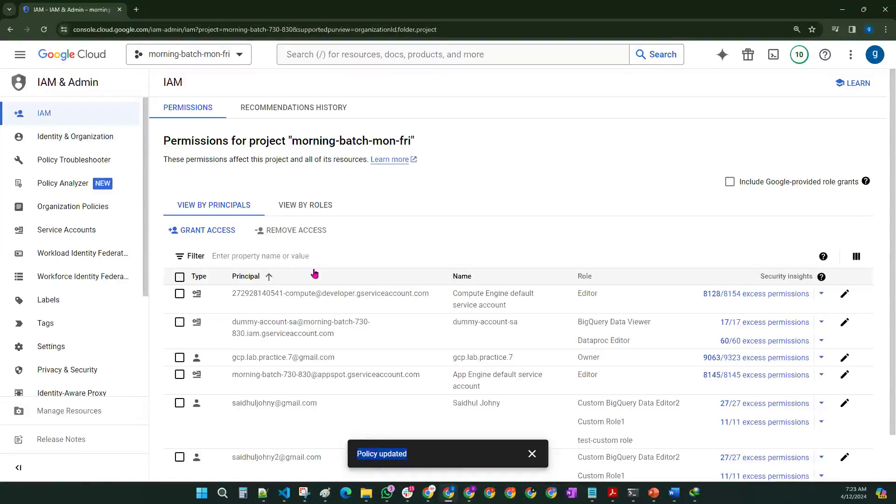
Step: Dismiss the Policy updated message and highlight the principals and their roles in the IAM table
scroll(512, 136, "down", 1)
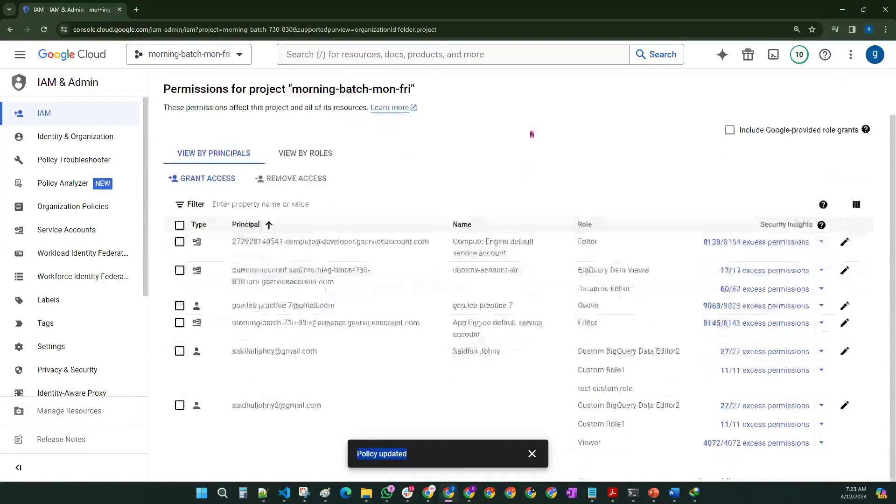
left_click(532, 453)
left_click_drag(233, 225, 619, 443)
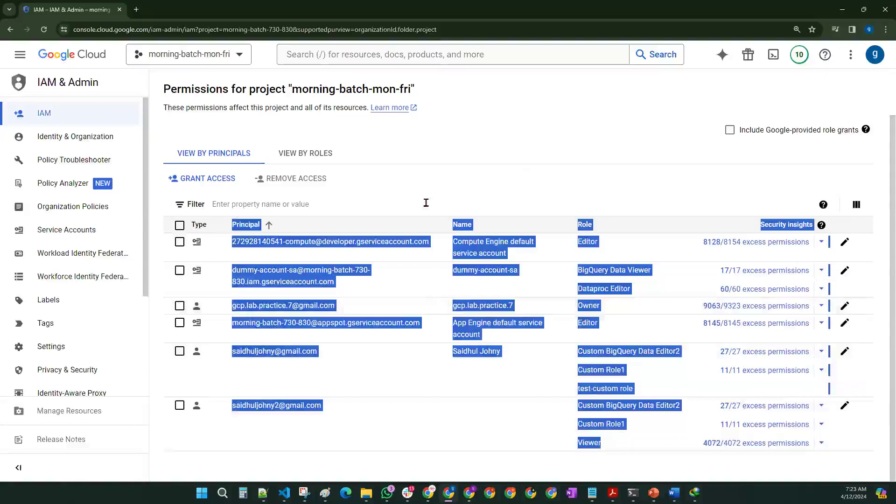
left_click(556, 410)
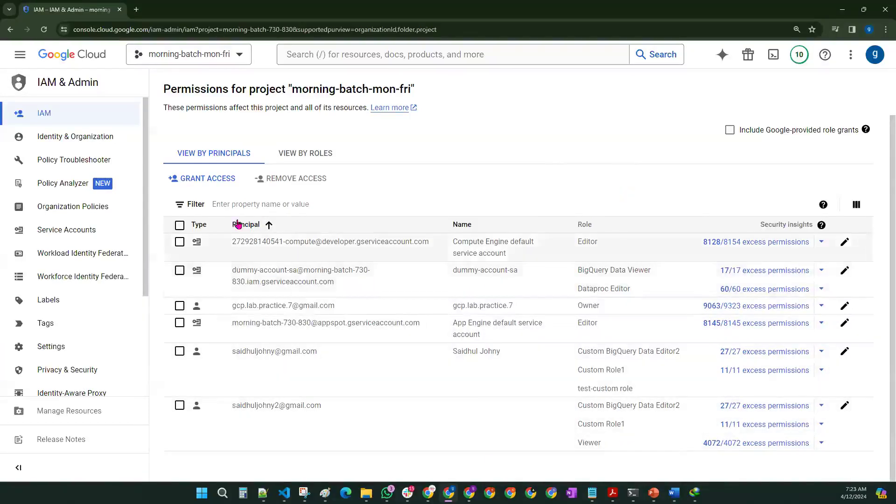
left_click_drag(232, 241, 433, 246)
left_click_drag(233, 307, 337, 310)
left_click_drag(232, 355, 318, 355)
left_click_drag(232, 407, 337, 410)
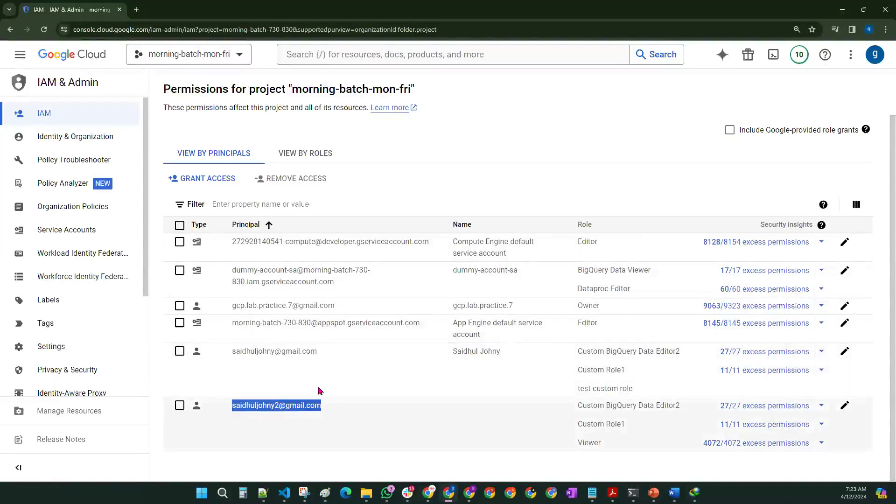
left_click_drag(579, 241, 653, 295)
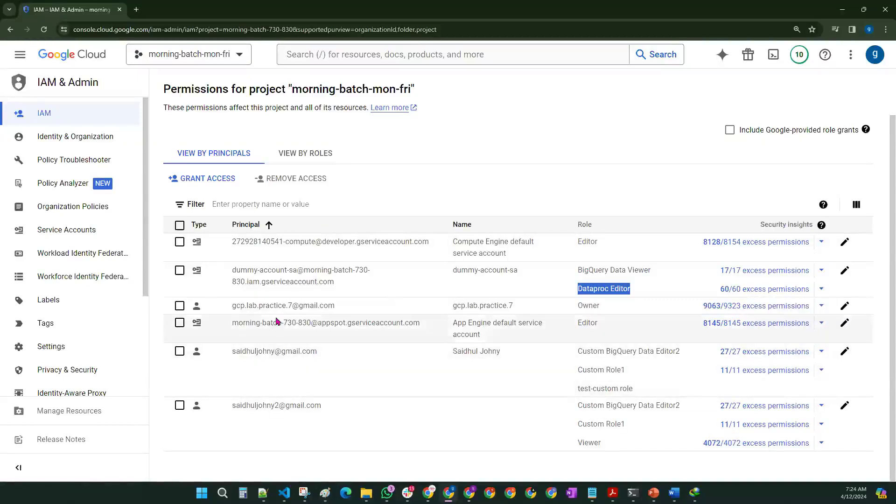
Step: In the Paint diagram, draw a new box beside the Custom Role note and start its label
left_click(325, 493)
scroll(407, 241, "up", 10)
scroll(404, 253, "down", 10)
scroll(403, 256, "down", 15)
scroll(528, 188, "up", 2)
mouse_move(641, 110)
left_mouse_down()
mouse_move(640, 191)
mouse_move(865, 178)
mouse_move(696, 96)
mouse_move(613, 108)
left_mouse_up()
left_click_drag(666, 85, 666, 99)
mouse_move(661, 77)
left_mouse_down()
mouse_move(672, 74)
mouse_move(695, 91)
mouse_move(716, 82)
left_mouse_up()
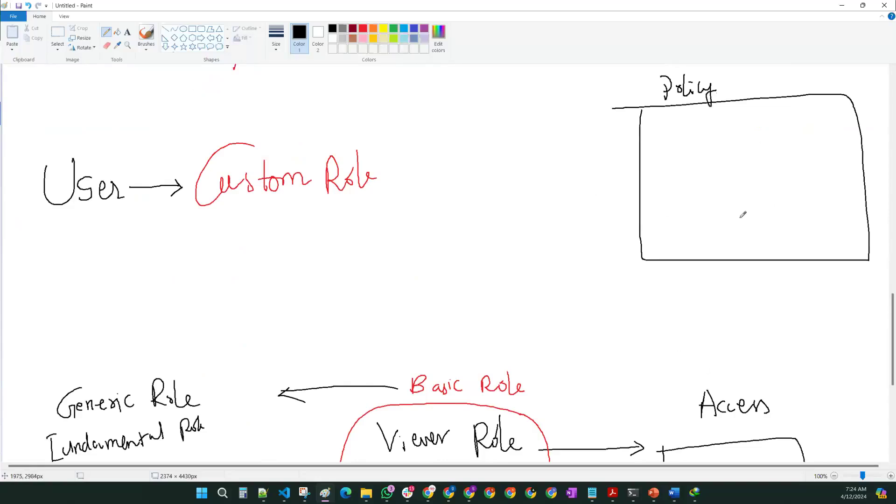
Step: Draw a U→R circle with an arrow into the box and write 'Binding U+R' inside
mouse_move(484, 136)
left_mouse_down()
mouse_move(483, 159)
mouse_move(494, 136)
left_mouse_up()
left_click_drag(499, 146, 526, 154)
mouse_move(526, 137)
left_mouse_down()
mouse_move(535, 154)
mouse_move(466, 140)
mouse_move(672, 152)
left_mouse_up()
left_click_drag(668, 146, 668, 158)
mouse_move(698, 124)
left_mouse_down()
mouse_move(698, 139)
mouse_move(713, 138)
mouse_move(734, 122)
mouse_move(747, 144)
mouse_move(783, 123)
mouse_move(794, 127)
left_mouse_up()
left_click_drag(787, 122, 792, 137)
left_click_drag(793, 118, 805, 132)
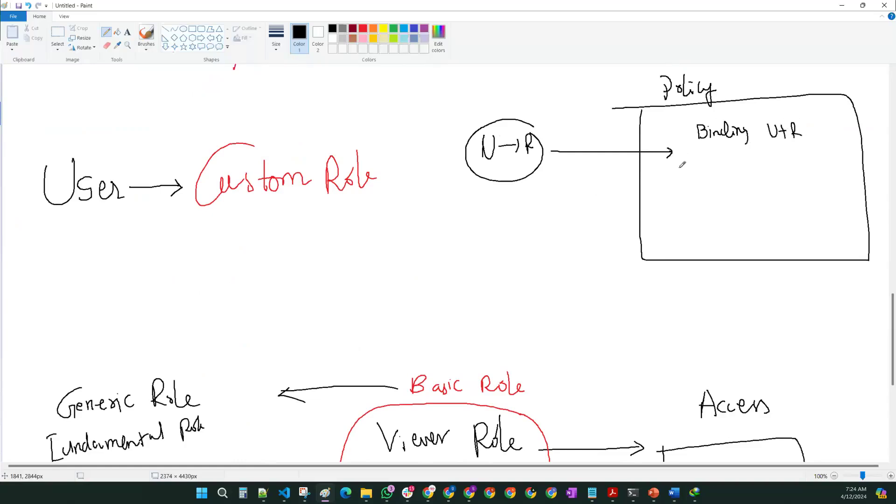
Step: Add a second U-R circle with an arrow into the box and write 'Binding U2+R2'
mouse_move(479, 199)
left_mouse_down()
mouse_move(480, 211)
mouse_move(496, 200)
mouse_move(515, 206)
mouse_move(515, 218)
left_mouse_up()
mouse_move(515, 200)
left_mouse_down()
mouse_move(542, 224)
mouse_move(512, 193)
mouse_move(602, 210)
mouse_move(675, 205)
left_mouse_up()
left_click_drag(669, 202, 671, 213)
mouse_move(699, 192)
left_mouse_down()
mouse_move(700, 206)
mouse_move(735, 186)
mouse_move(751, 203)
left_mouse_up()
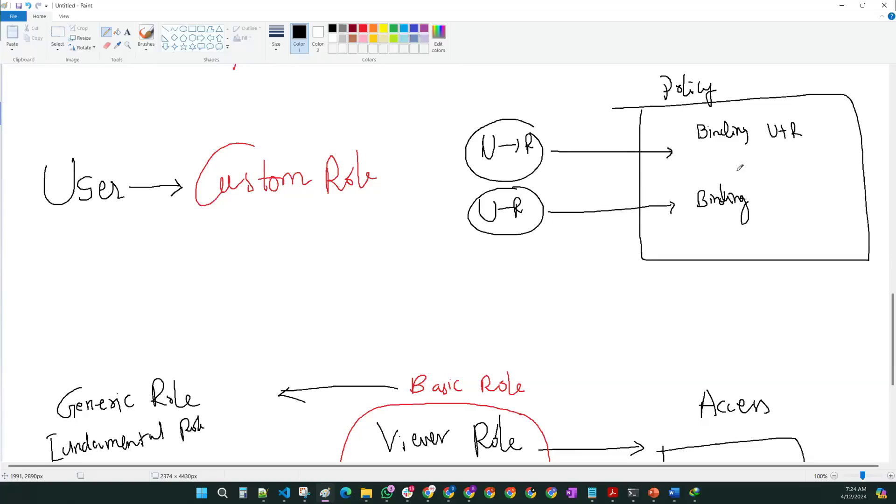
left_click_drag(778, 182, 841, 186)
Step: Write a third binding 'U3+R', link U+R up to the Policy label, then return to the slide show
mouse_move(699, 239)
left_mouse_down()
mouse_move(706, 258)
mouse_move(719, 257)
left_mouse_up()
mouse_move(781, 236)
left_mouse_down()
mouse_move(784, 247)
mouse_move(793, 232)
mouse_move(800, 250)
mouse_move(813, 251)
left_mouse_up()
left_click_drag(809, 243, 820, 240)
left_click_drag(826, 234, 827, 253)
left_click_drag(826, 235, 840, 251)
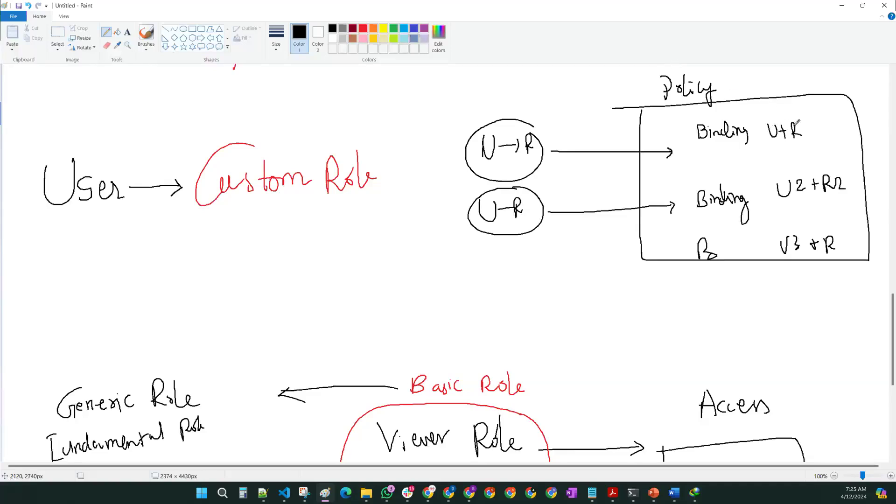
mouse_move(726, 114)
left_mouse_down()
mouse_move(722, 95)
mouse_move(779, 115)
mouse_move(724, 87)
left_mouse_up()
left_click_drag(724, 86, 731, 89)
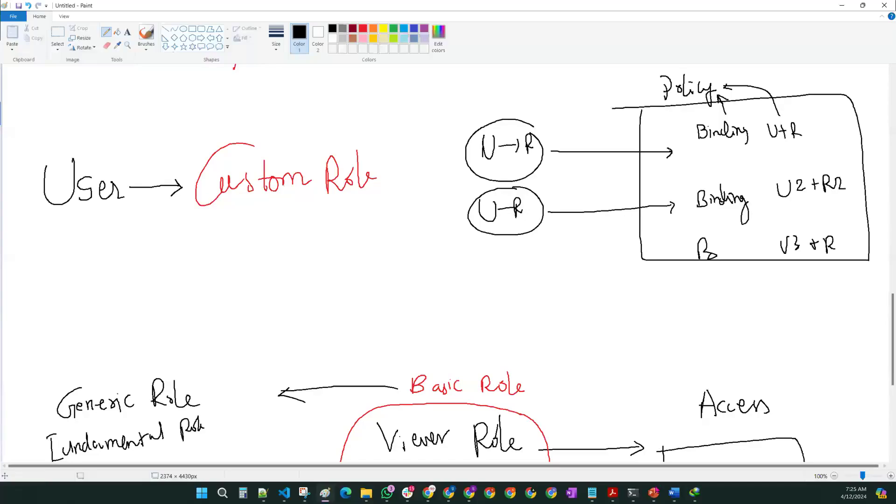
mouse_move(654, 493)
left_click(649, 432)
Step: Advance the slide show through Types of Roles to the Policy slide
key("Right")
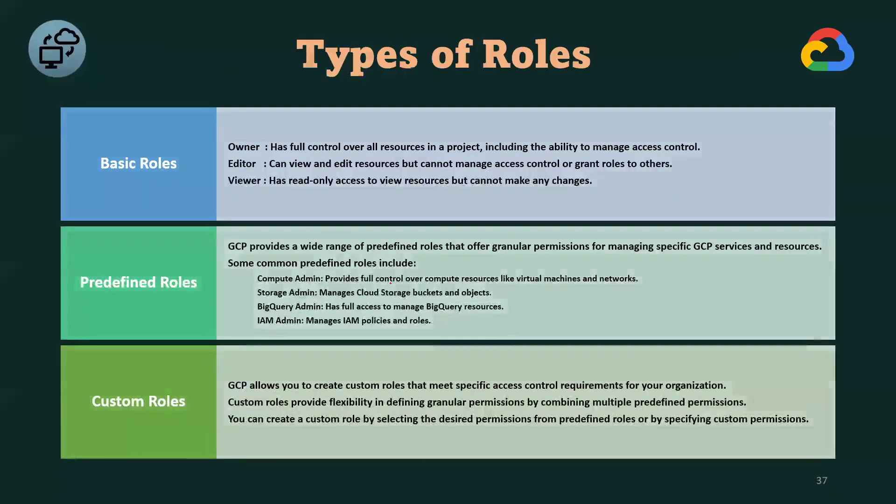
key("Right")
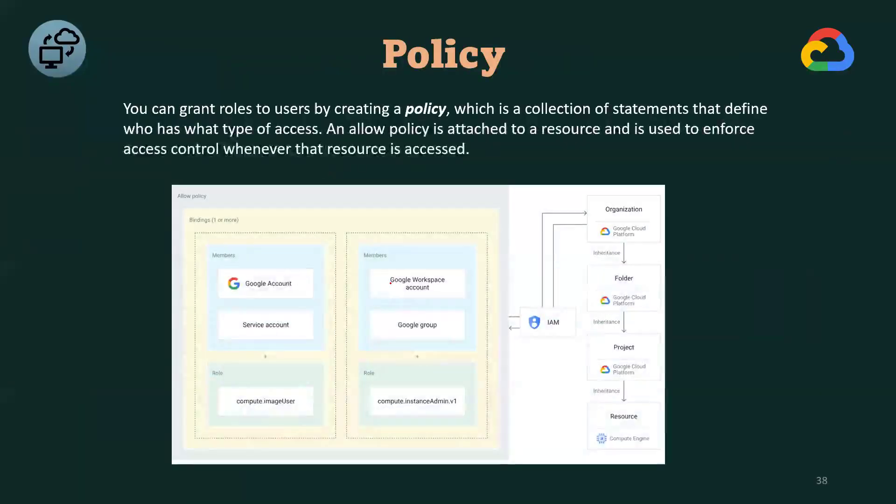